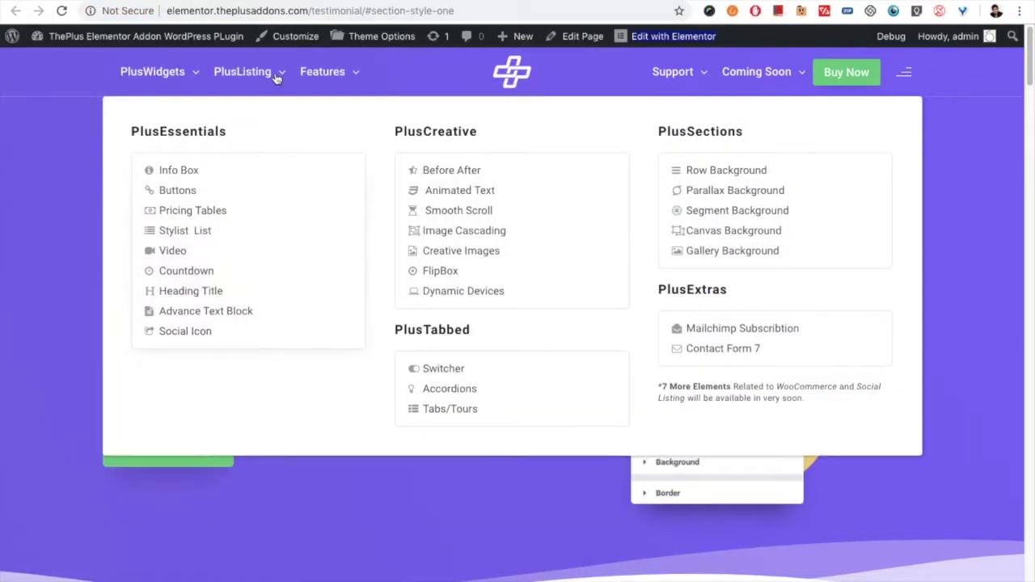
- Scroll the editor down to the Style 1 testimonials and reach ThePlus Settings General Settings
mouse_move(259, 70)
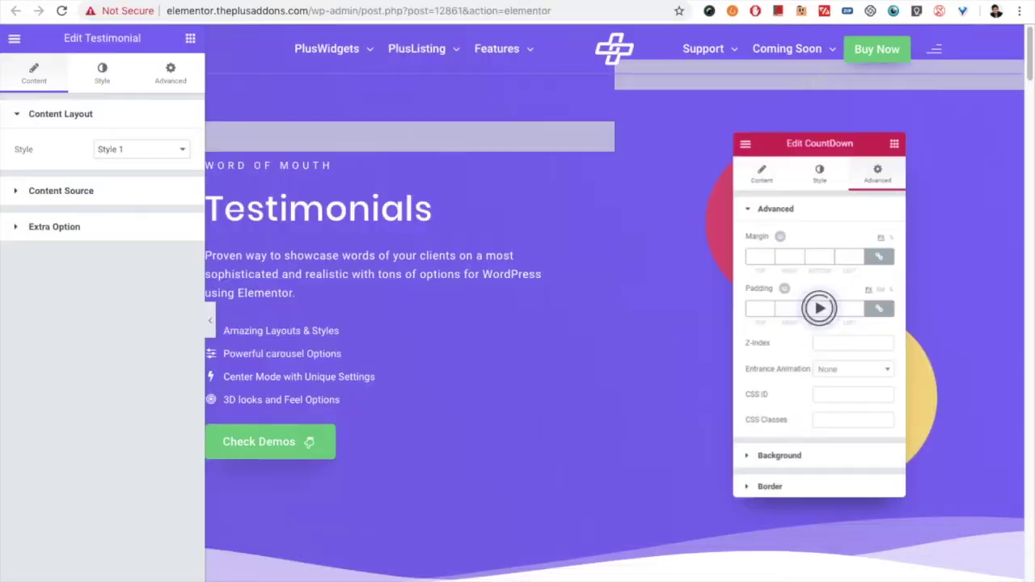
scroll(399, 305, "down", 2)
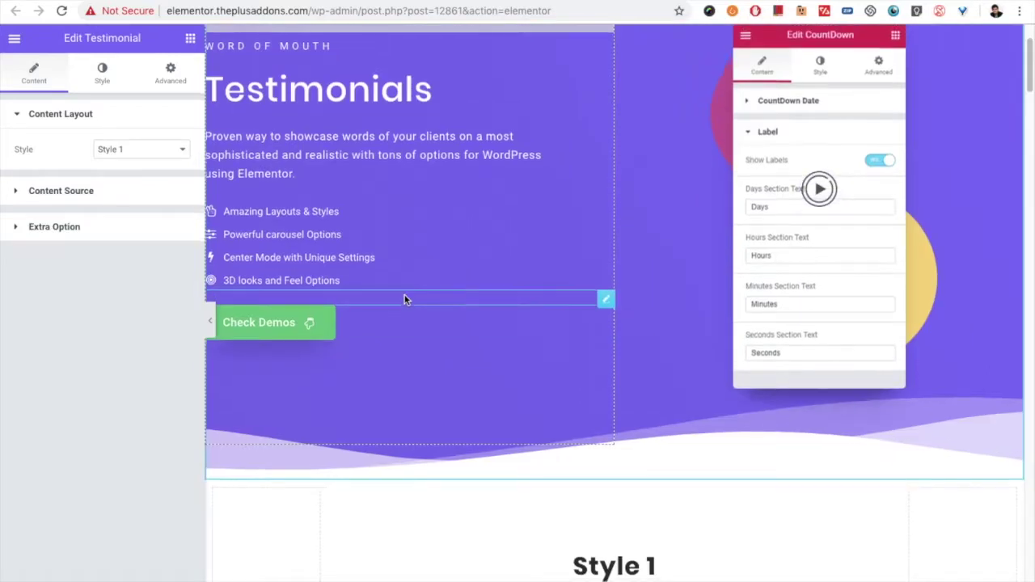
scroll(418, 322, "down", 3)
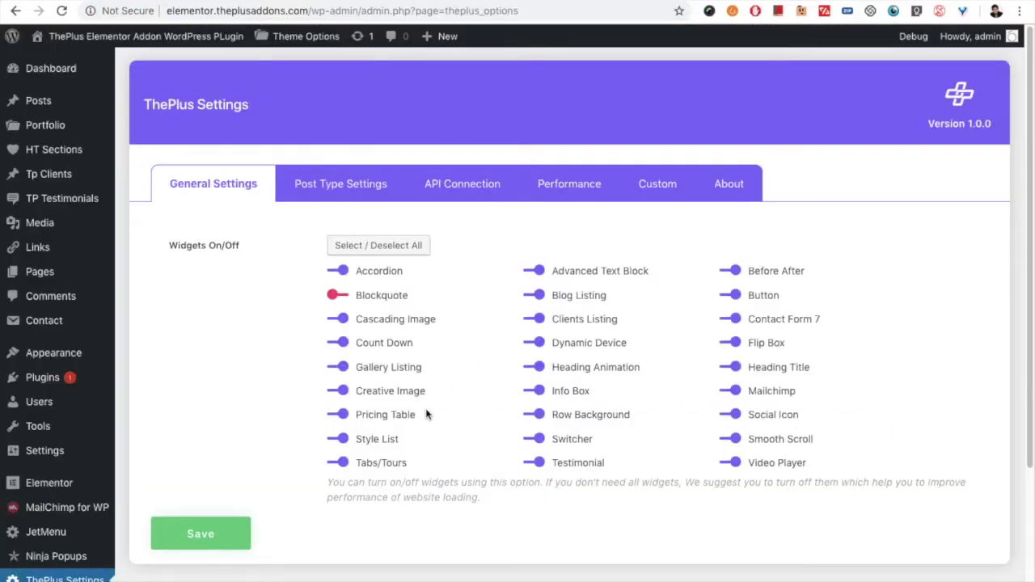
- Open ThePlus Post Type Settings and expand the Testimonial 'Select Post type Type' dropdown
scroll(300, 420, "down", 2)
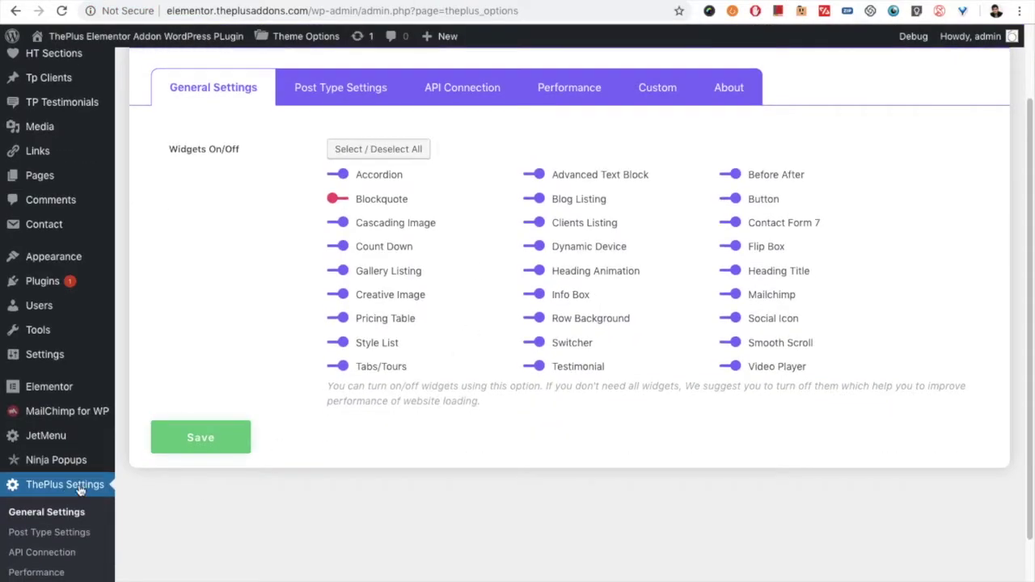
scroll(81, 511, "down", 1)
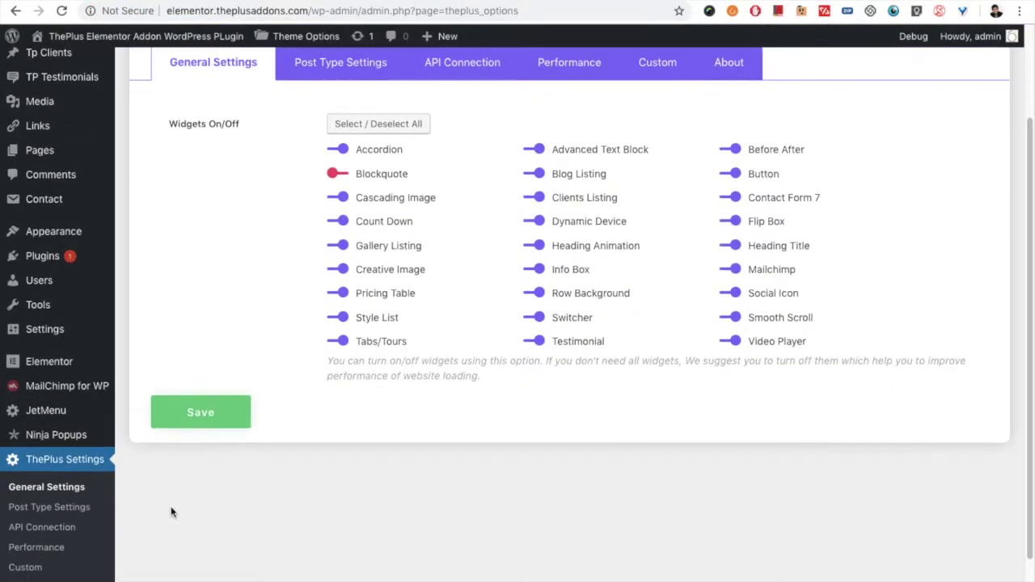
left_click(47, 509)
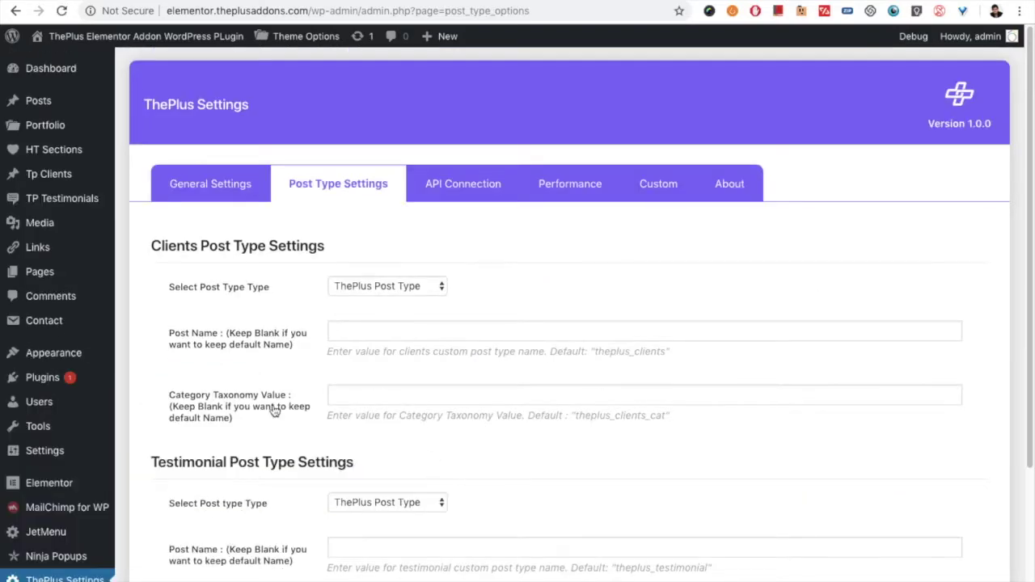
scroll(272, 420, "down", 2)
scroll(273, 423, "down", 1)
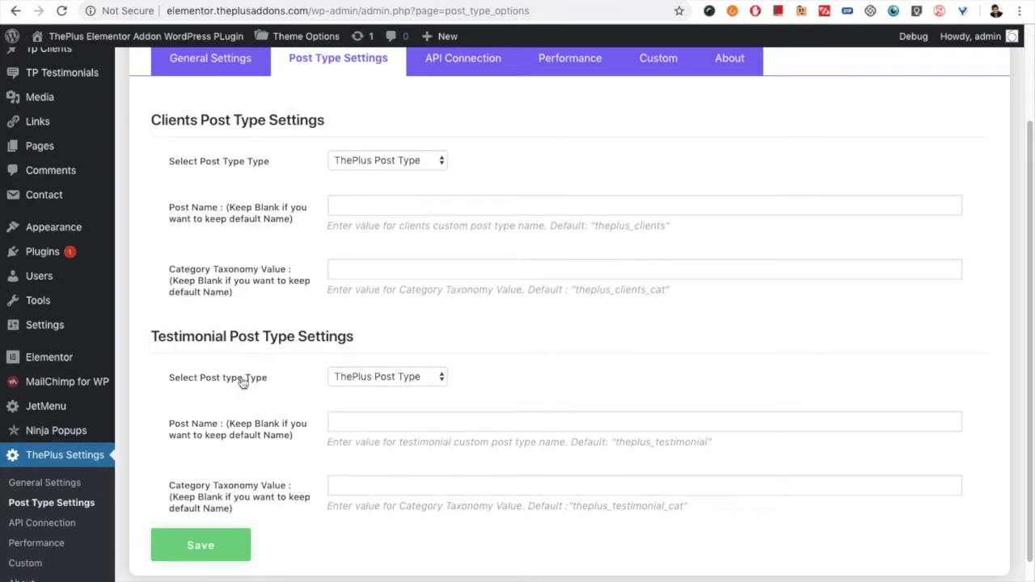
left_click(370, 386)
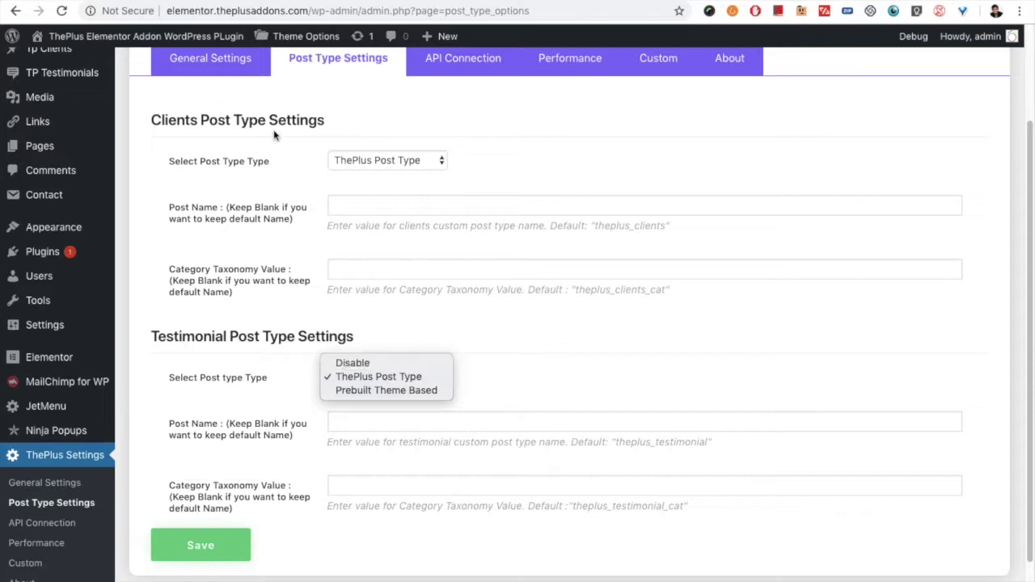
- Try Prebuilt Theme Based for testimonials, then switch back to ThePlus Post Type
left_click(362, 392)
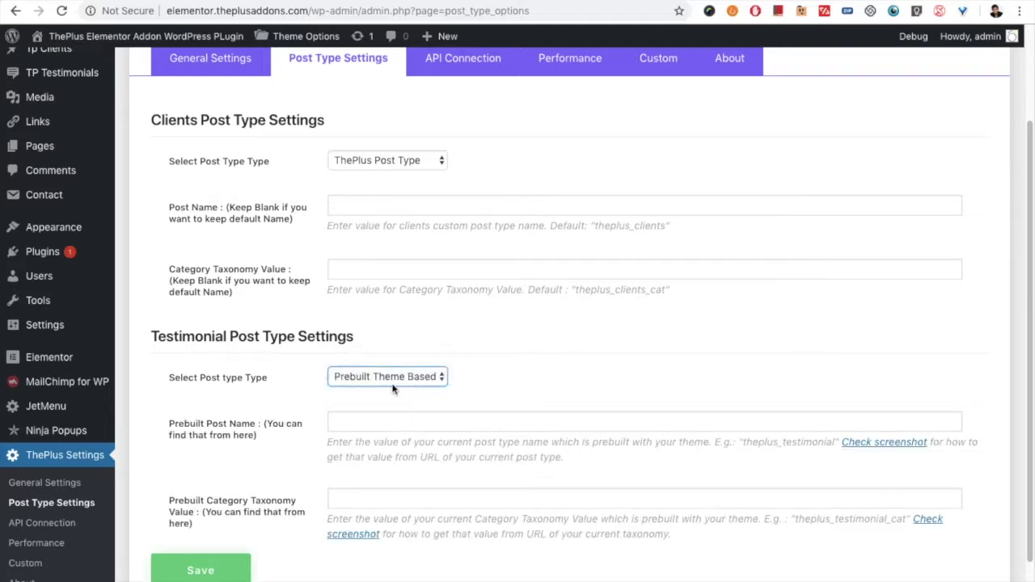
left_click(393, 378)
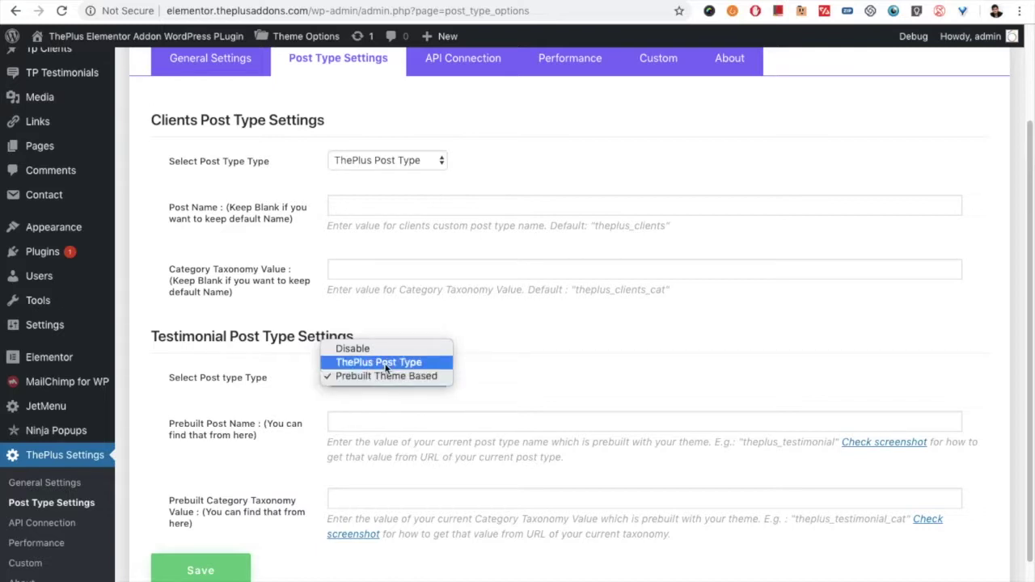
left_click(386, 365)
- Check the theplus_testimonial default name hint and save the post type settings
scroll(423, 472, "down", 1)
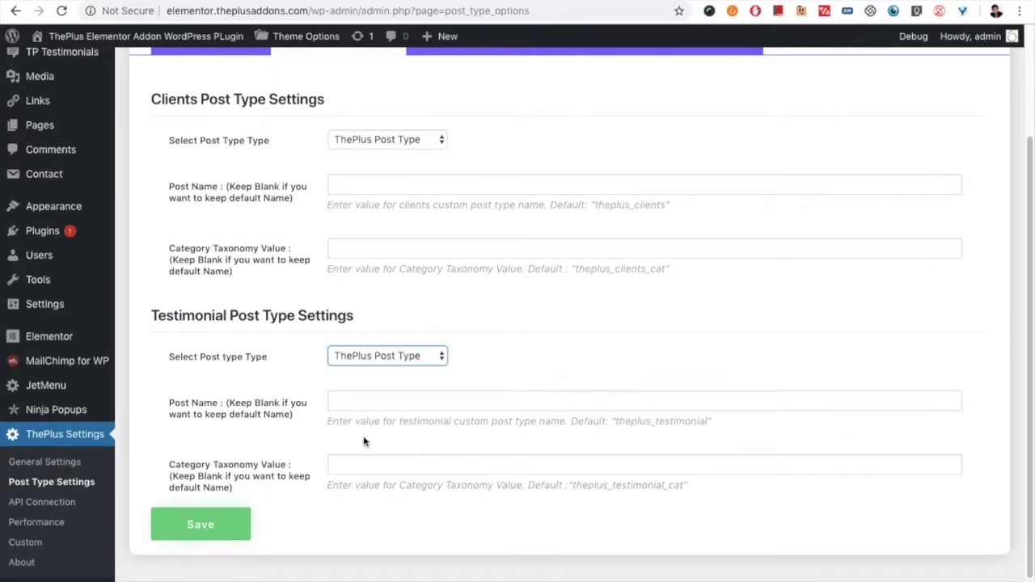
left_click_drag(618, 421, 711, 421)
left_click(716, 437)
left_click(229, 524)
mouse_move(32, 186)
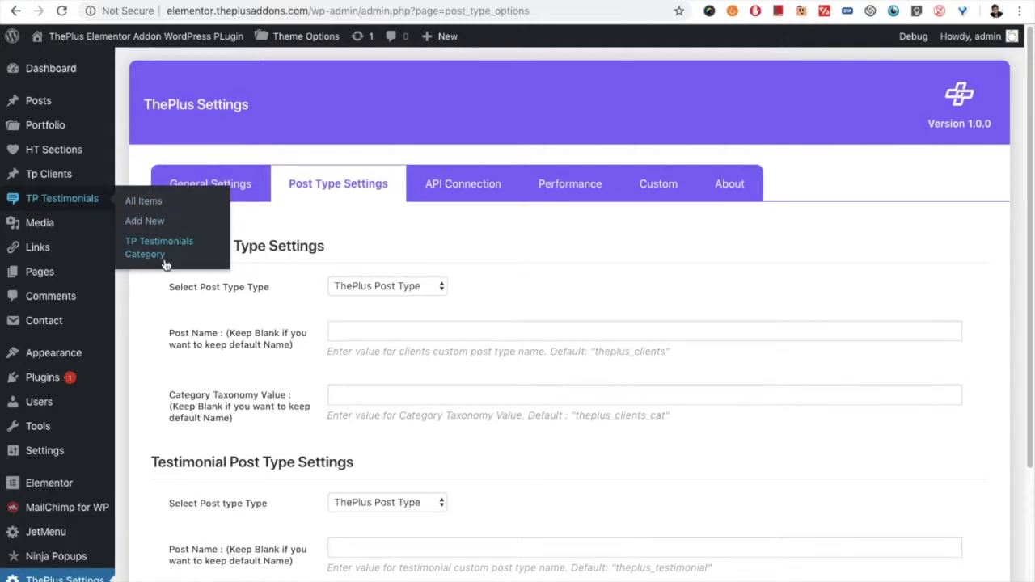
- Review the Post Name default theplus_testimonial and the Category Taxonomy Value field
scroll(328, 363, "down", 3)
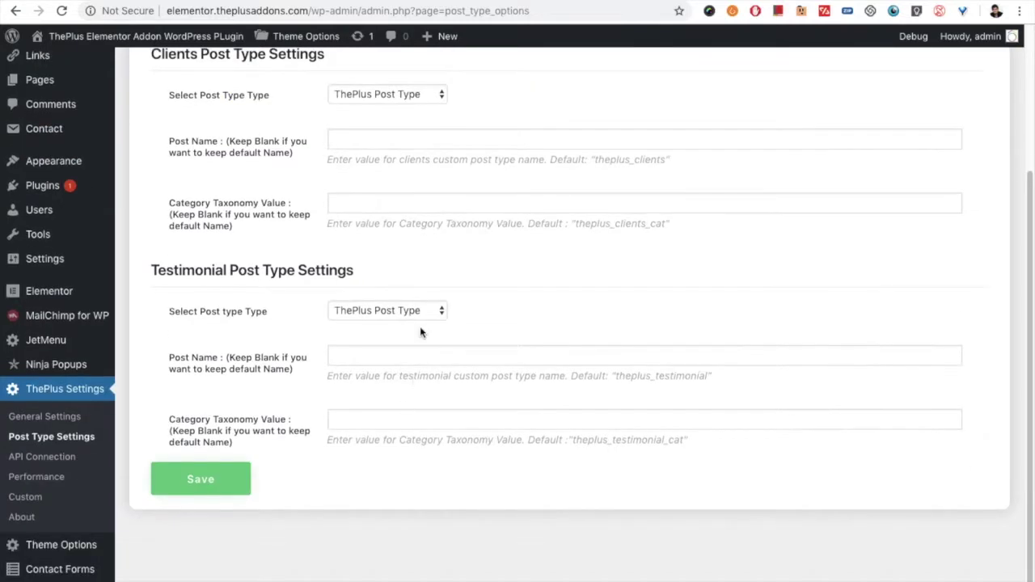
left_click_drag(616, 377, 705, 379)
left_click(518, 356)
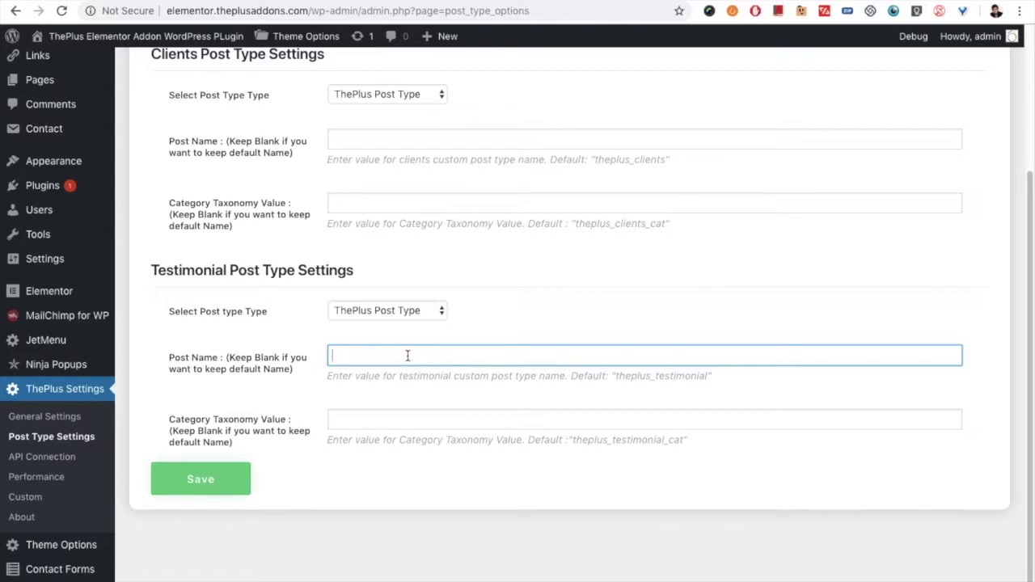
left_click(353, 421)
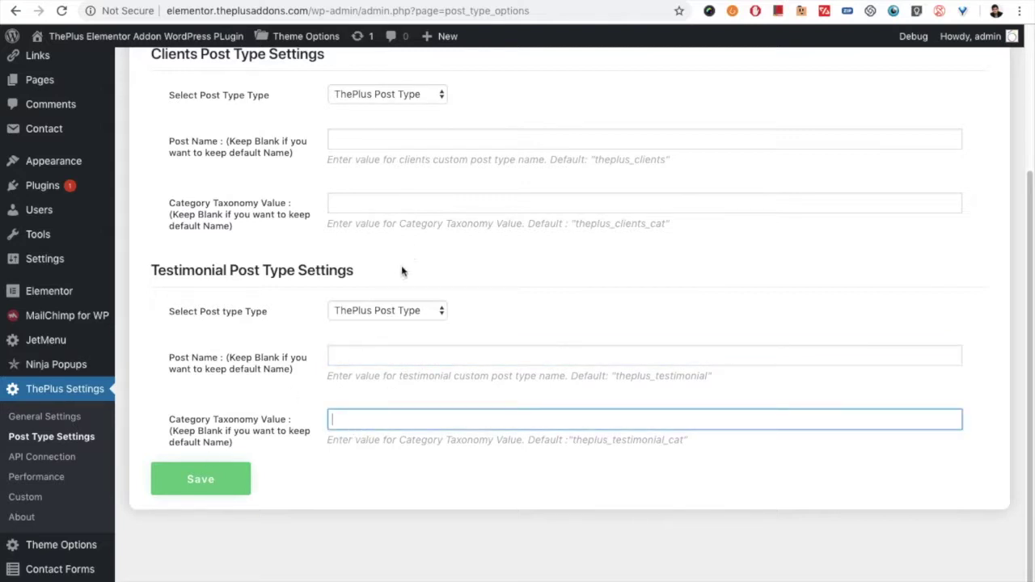
- Switch testimonials to Prebuilt Theme Based and view the post name example screenshot
left_click(388, 314)
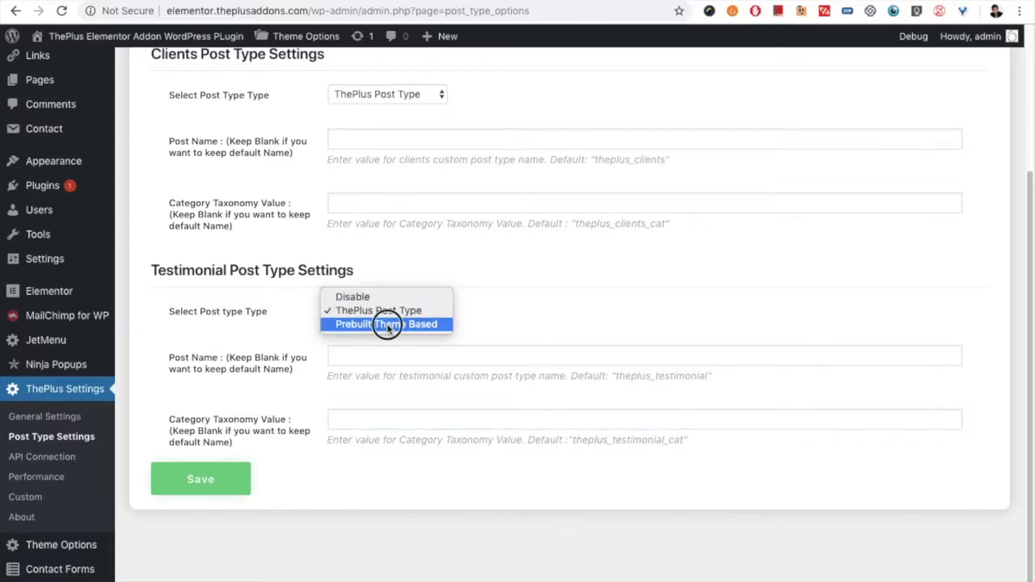
left_click(413, 324)
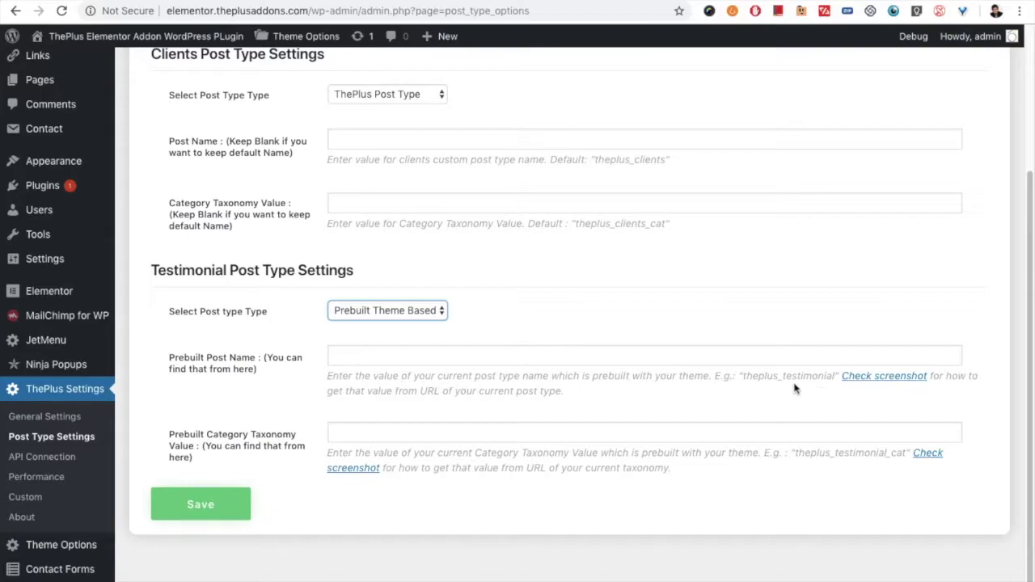
left_click(885, 376)
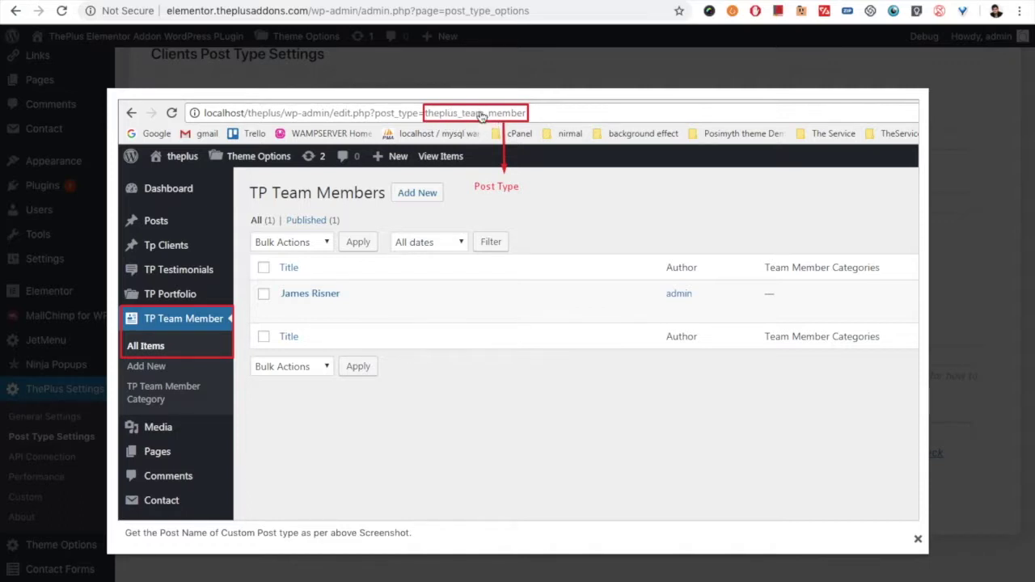
left_click(970, 267)
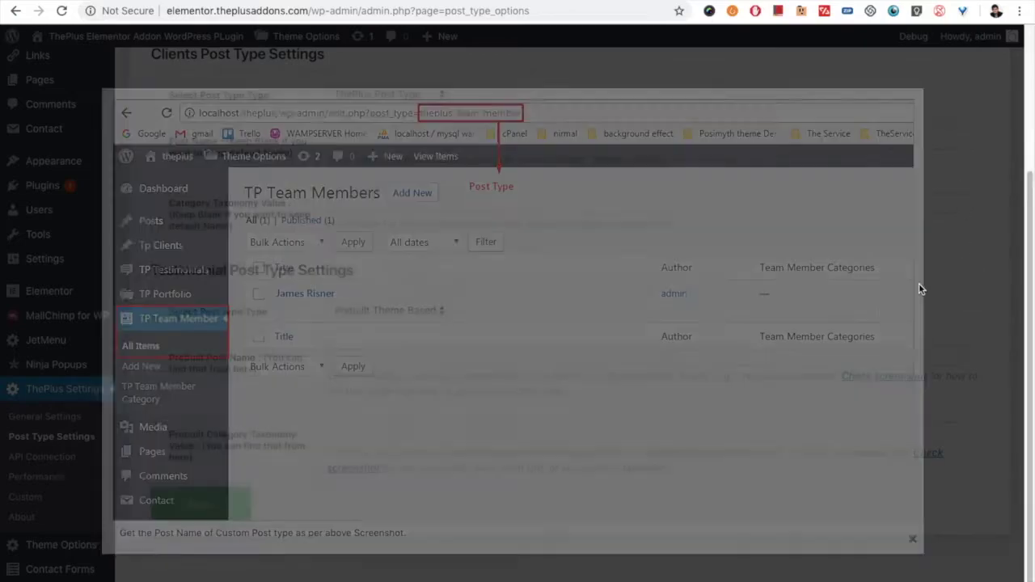
left_click(410, 359)
left_click(579, 436)
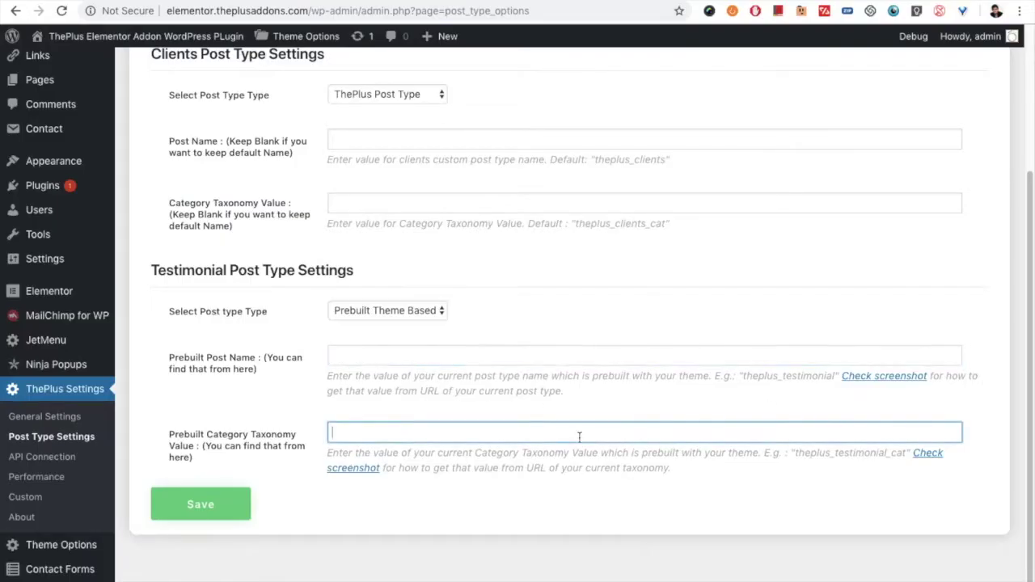
left_click(926, 455)
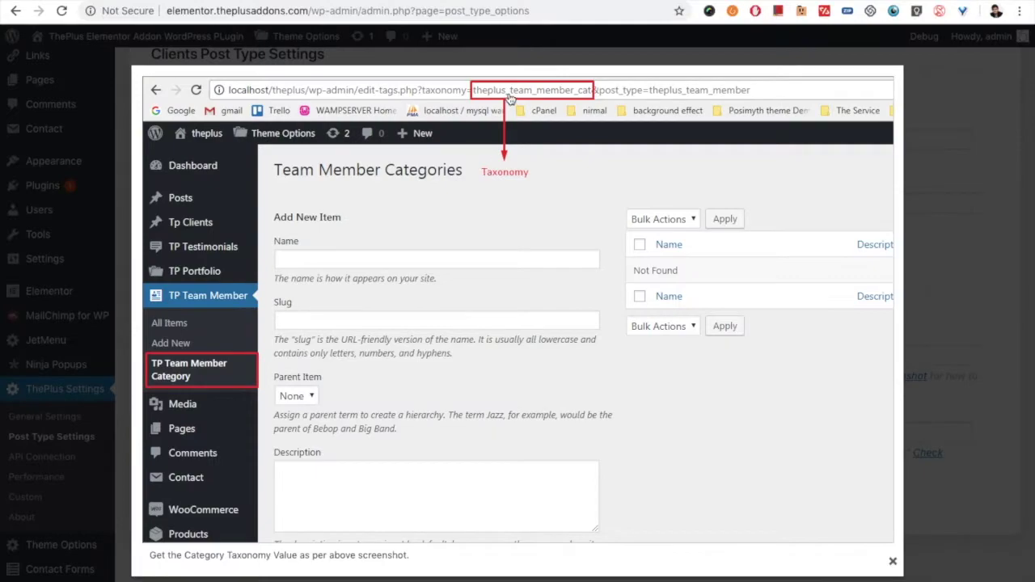
left_click(906, 210)
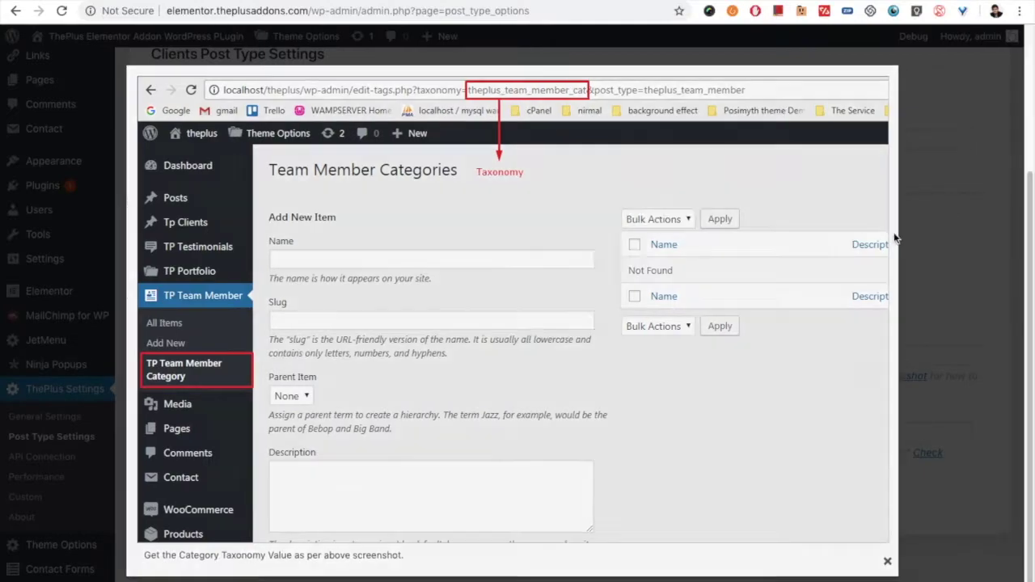
left_click(511, 437)
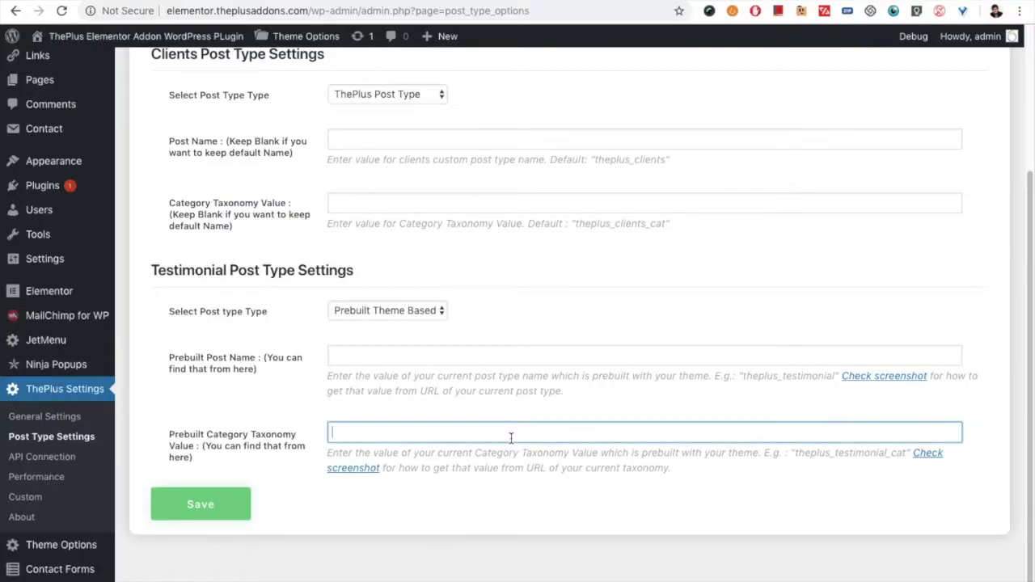
left_click(478, 372)
left_click(455, 429)
left_click(441, 358)
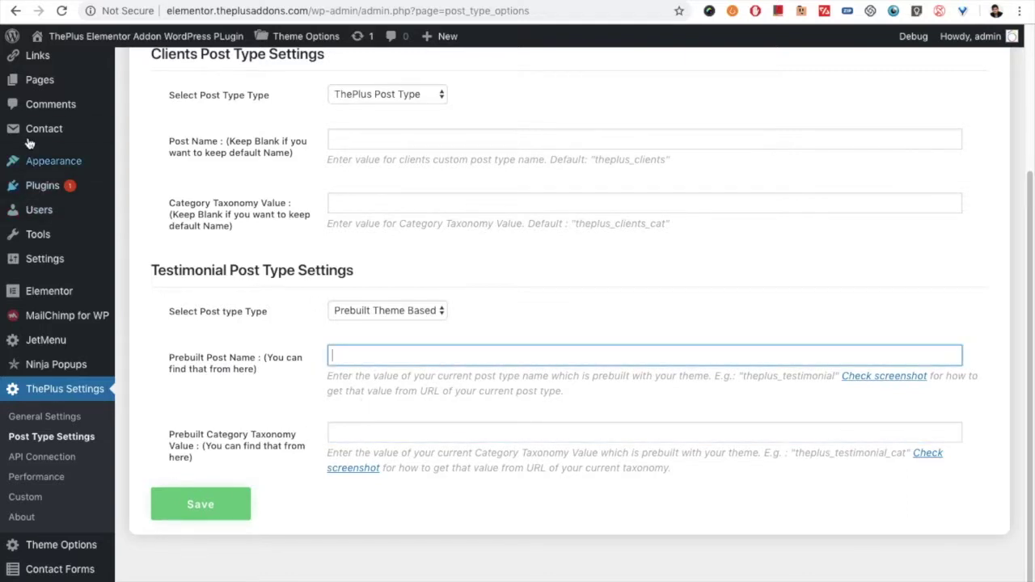
- Choose ThePlus Post Type in the Testimonial 'Select Post type Type' dropdown and save
left_click(392, 310)
left_click(380, 296)
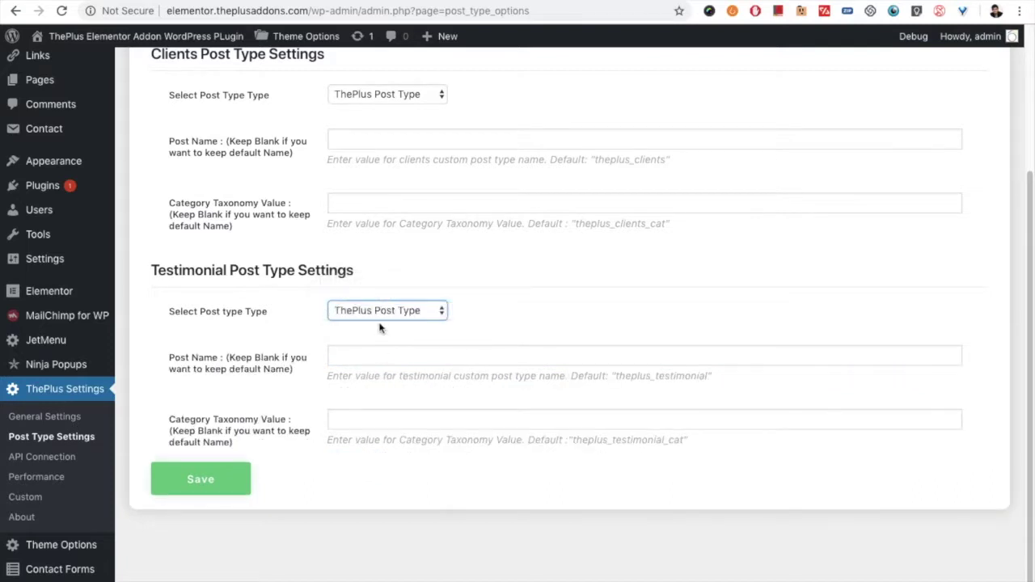
left_click(378, 312)
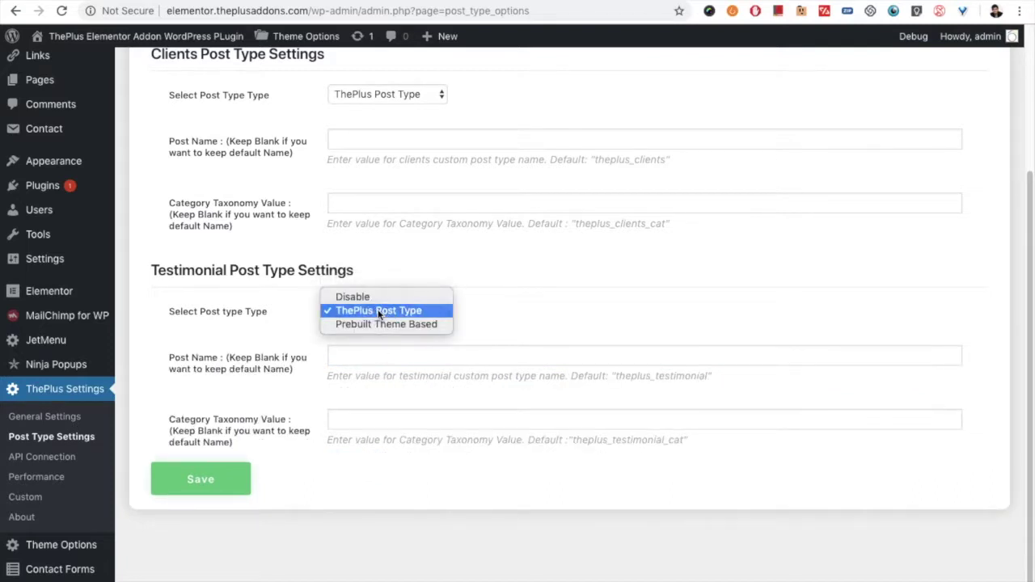
left_click(378, 312)
left_click(213, 485)
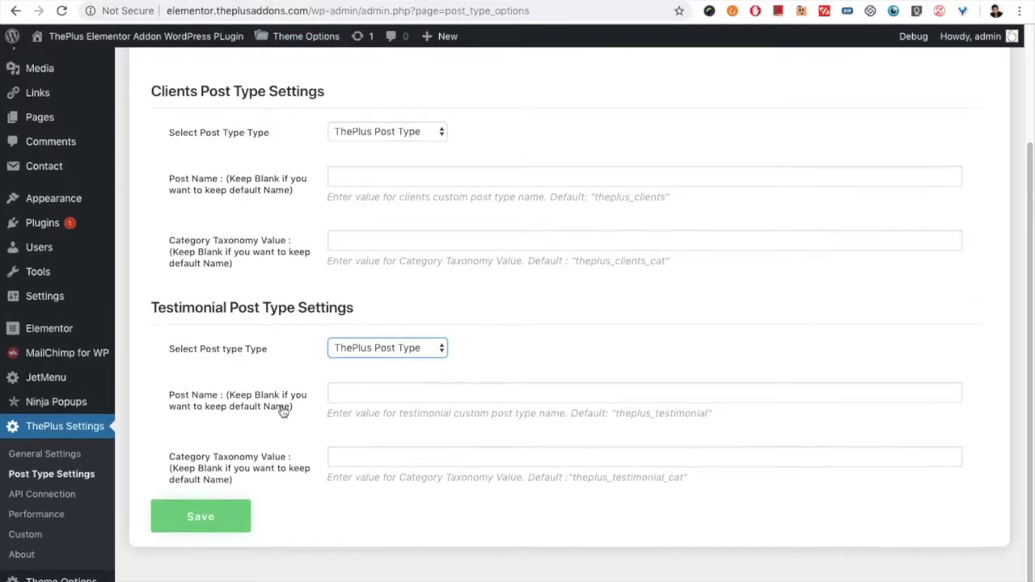
scroll(324, 399, "up", 3)
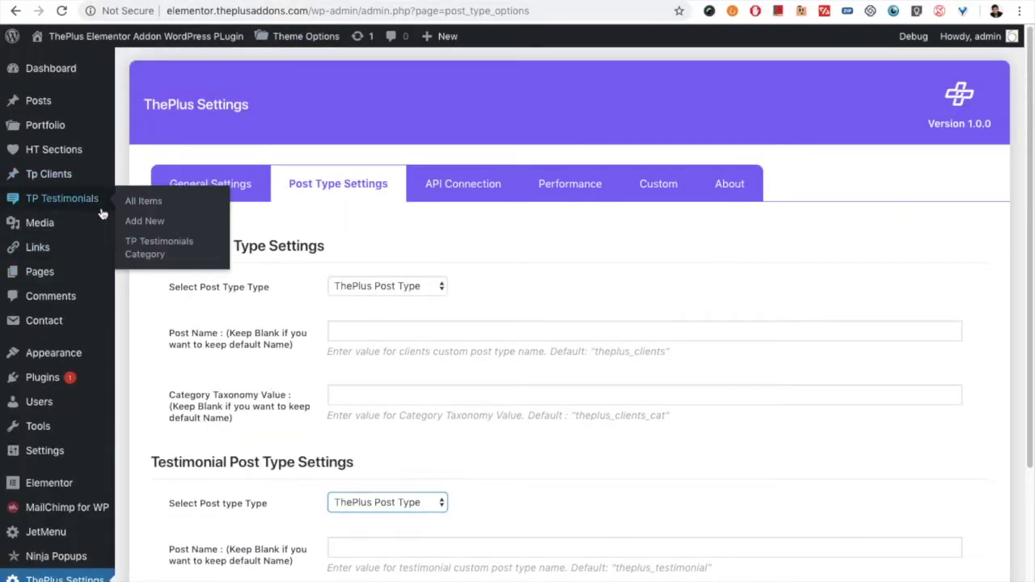
- Browse TP Testimonials All Items and Add New, then edit the first testimonial listed
left_click(134, 203)
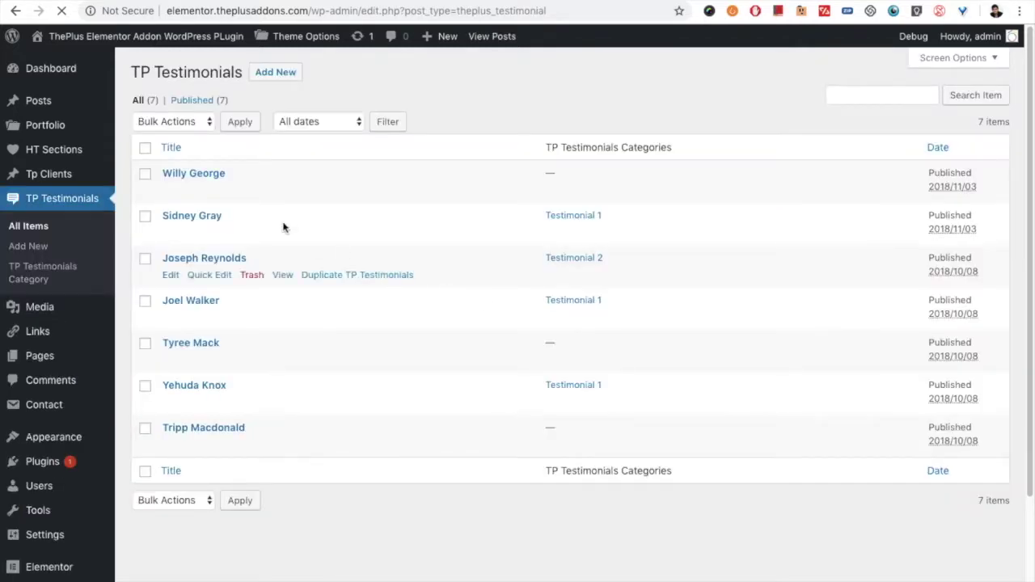
left_click(272, 74)
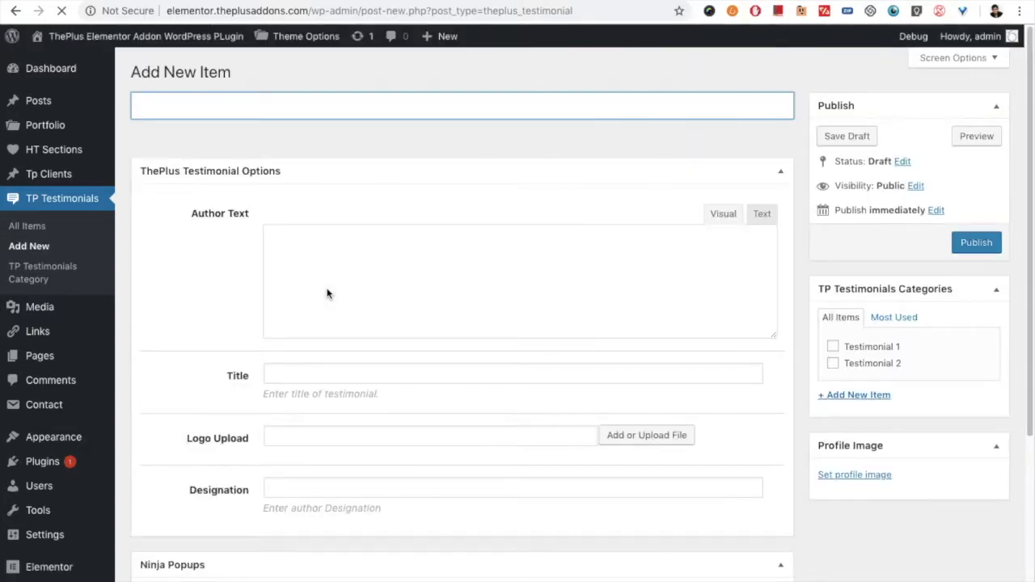
left_click(209, 112)
right_click(39, 227)
left_click(84, 236)
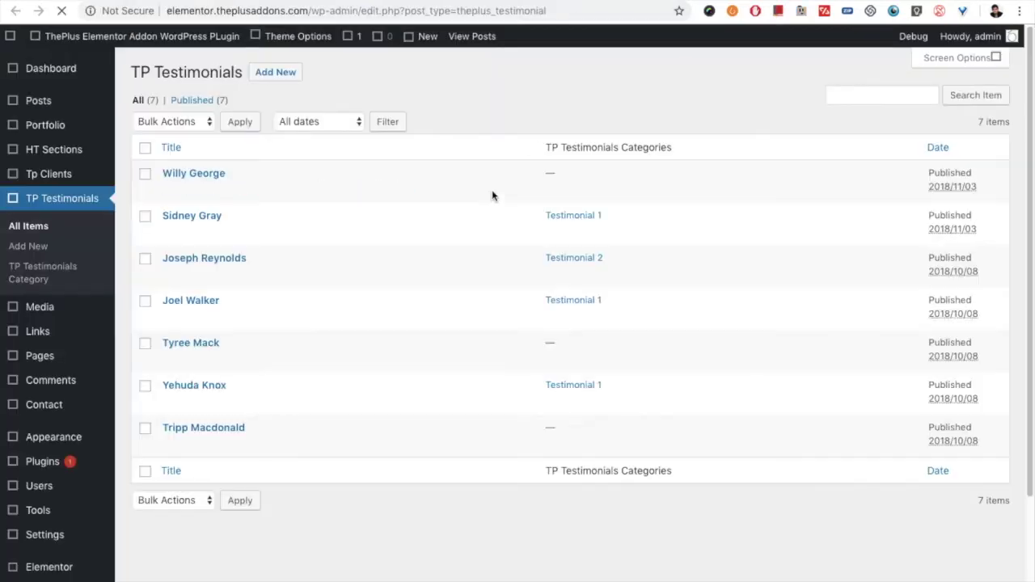
left_click(171, 194)
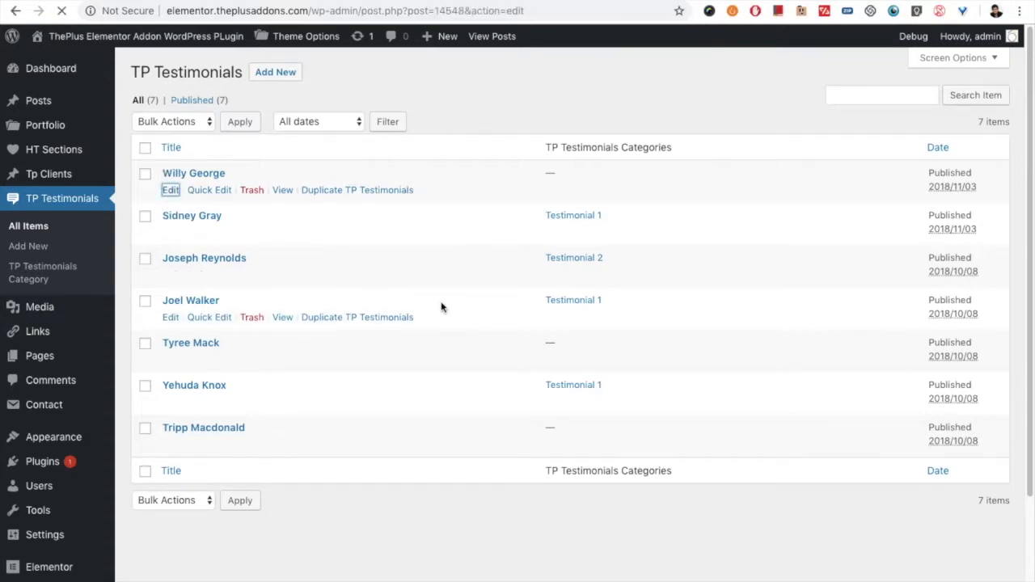
- Select the testimonial's post title and author quote text to review them
double_click(233, 106)
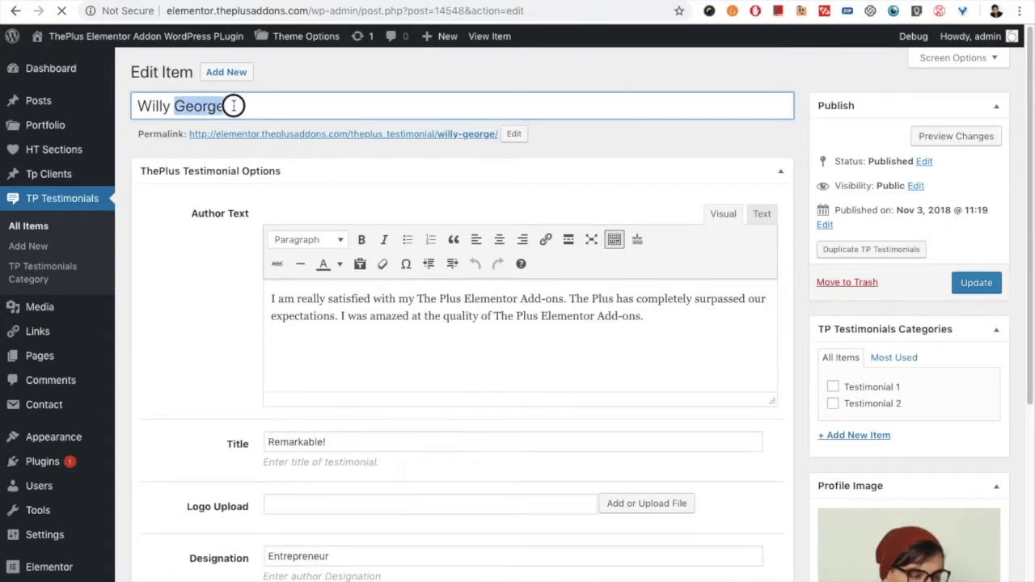
left_click(233, 106)
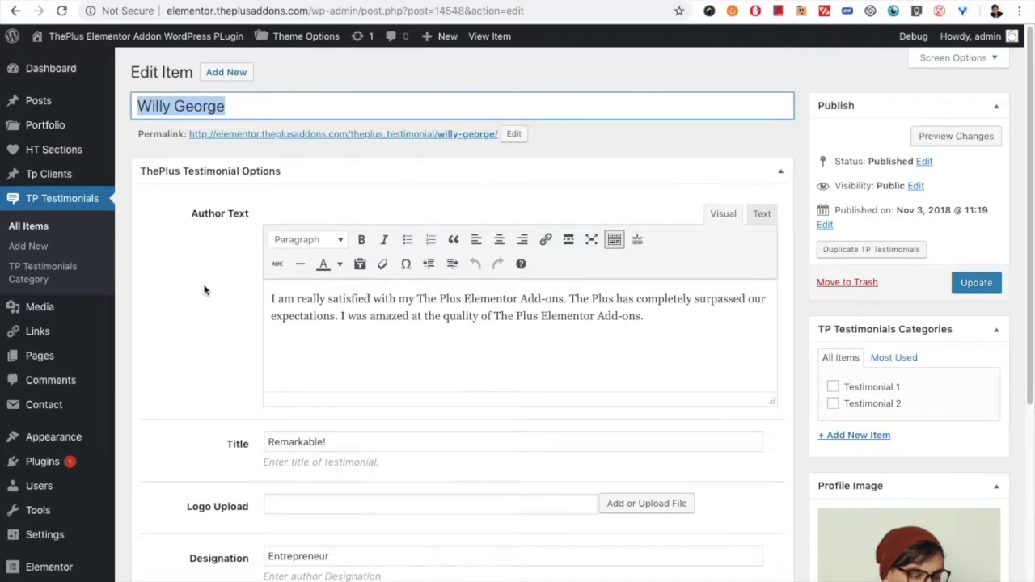
scroll(206, 291, "down", 1)
triple_click(398, 296)
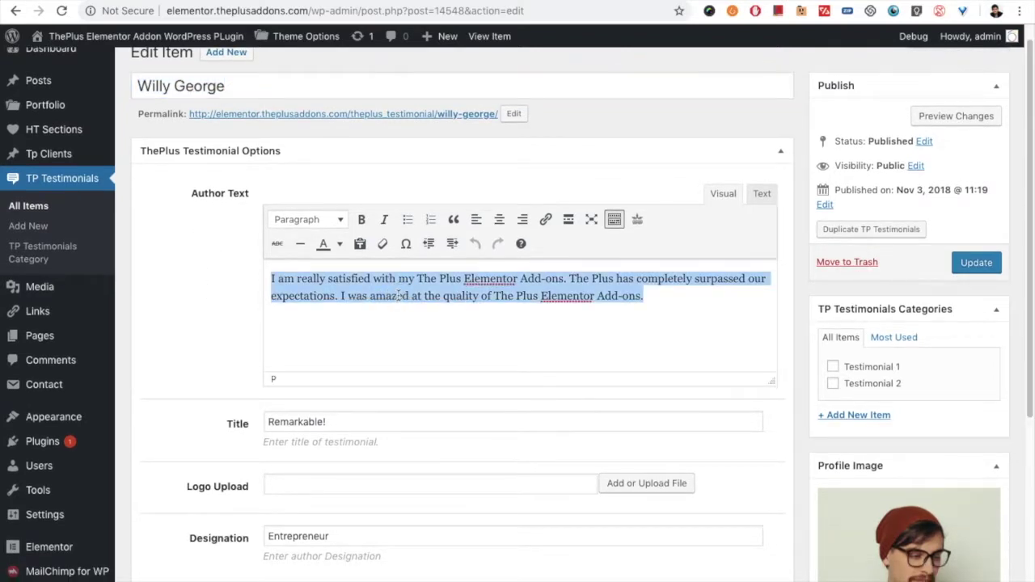
scroll(208, 294, "down", 1)
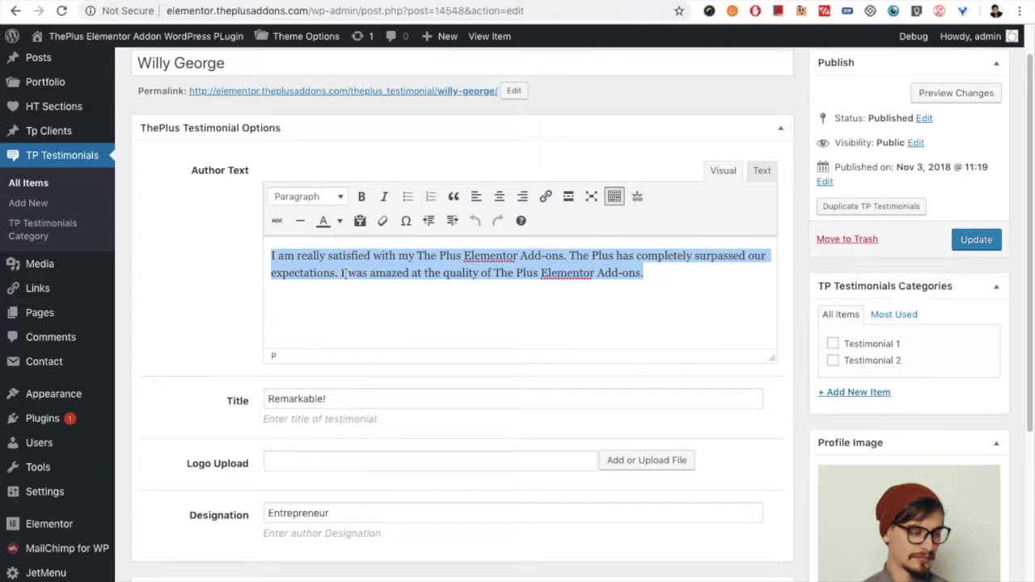
scroll(342, 277, "down", 2)
left_click_drag(332, 365, 270, 366)
scroll(291, 400, "down", 5)
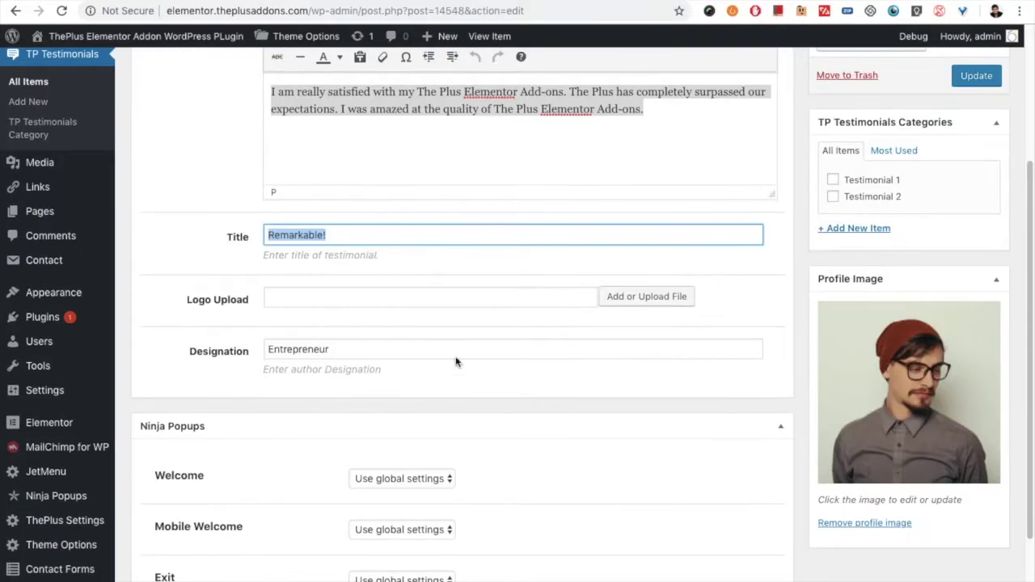
scroll(472, 399, "down", 1)
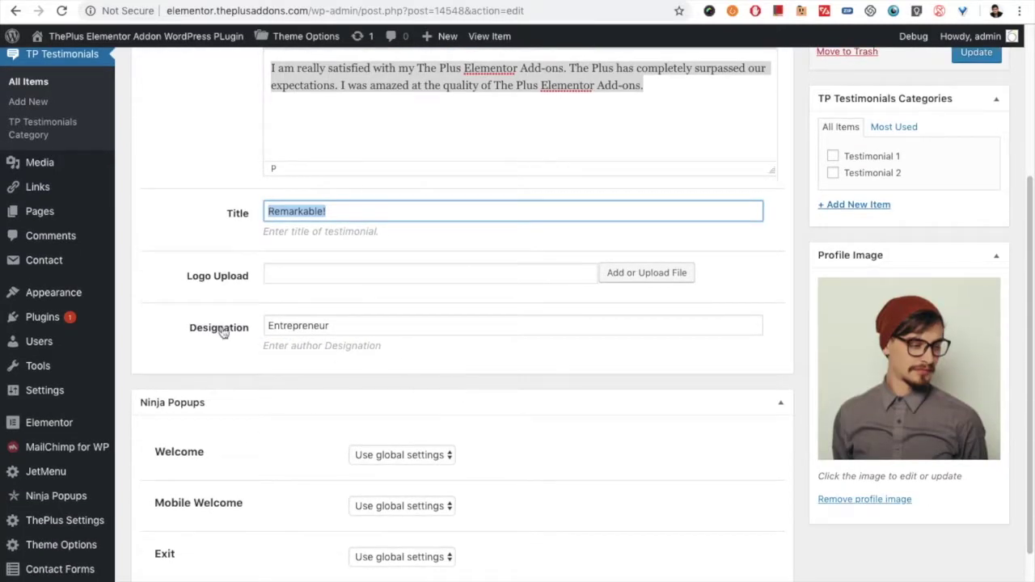
scroll(358, 331, "down", 1)
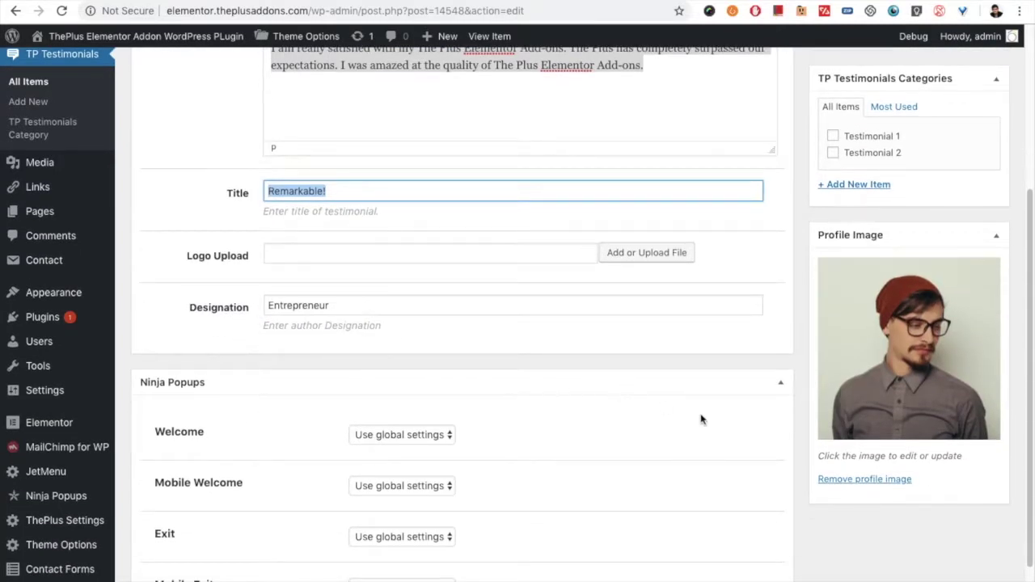
- Check the empty logo upload and Entrepreneur designation, then return to the testimonials list
left_click(336, 254)
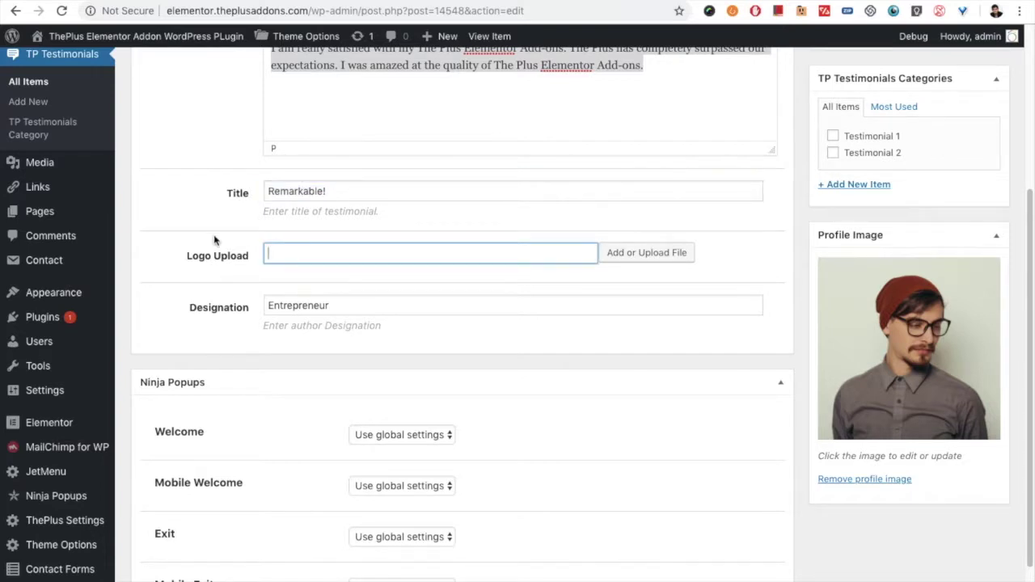
left_click(276, 308)
double_click(276, 308)
scroll(647, 384, "down", 1)
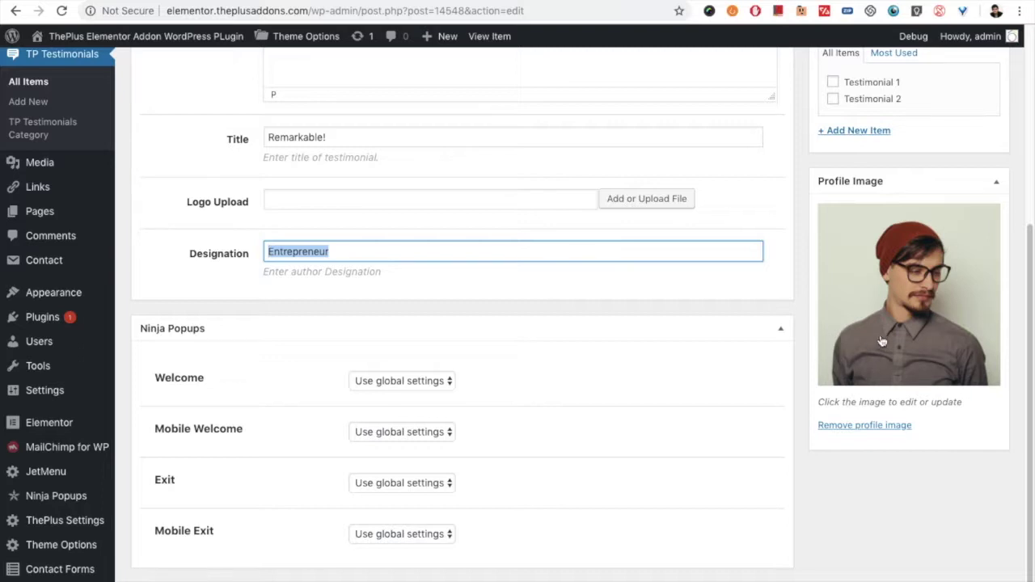
scroll(886, 337, "up", 5)
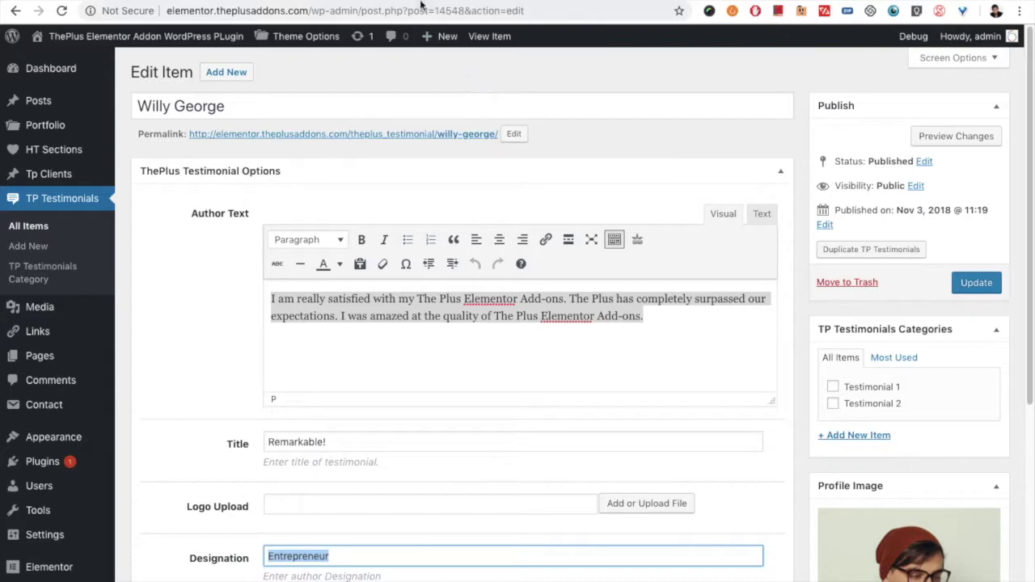
left_click(37, 228)
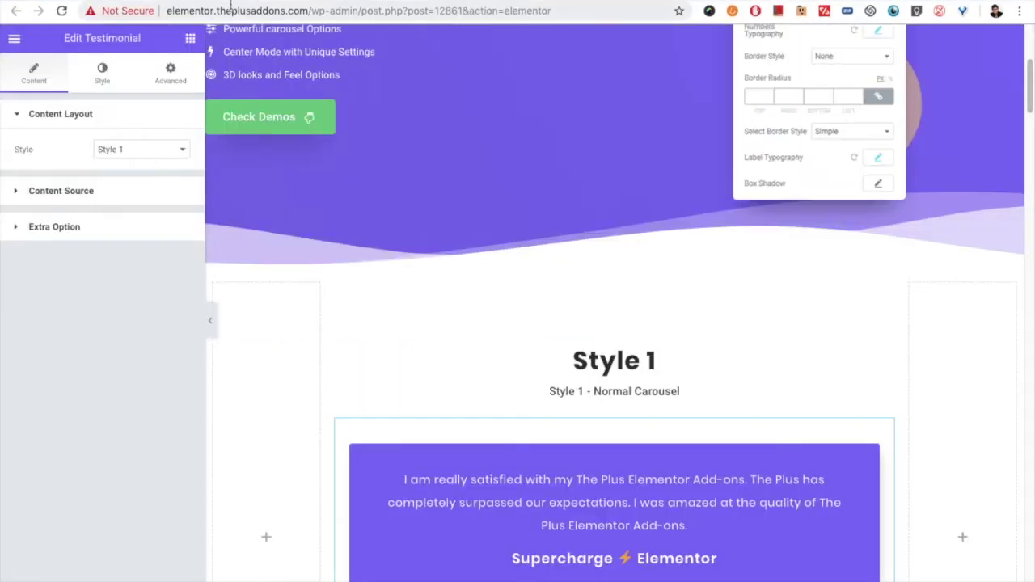
- Keep the testimonial widget's Style set to Style 1
scroll(550, 328, "down", 3)
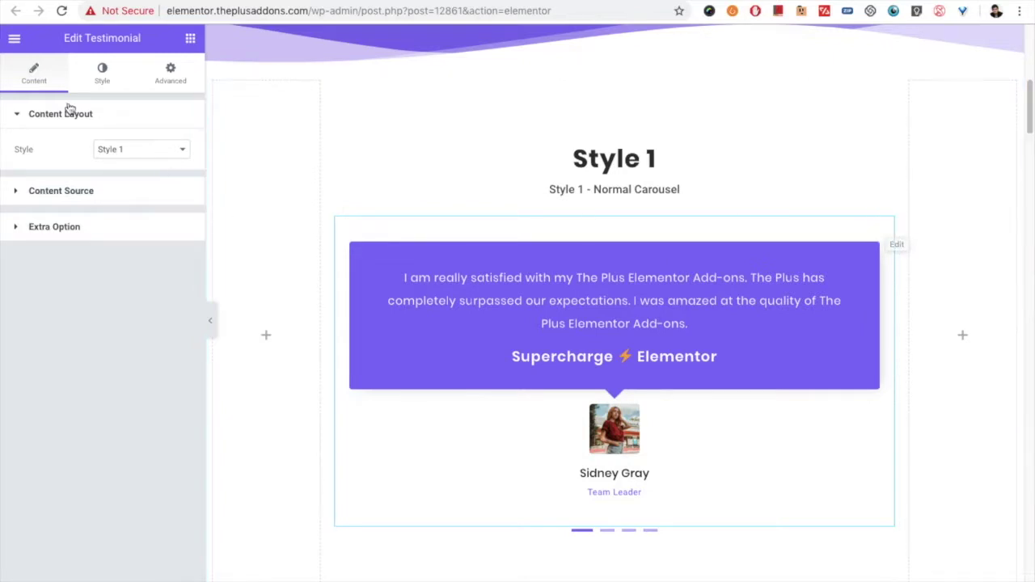
left_click(134, 152)
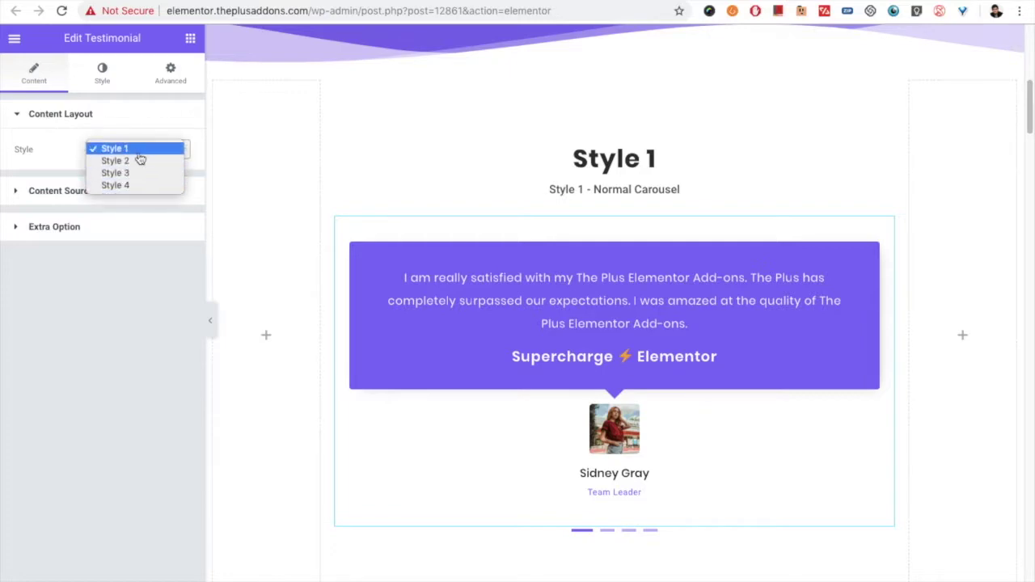
left_click(144, 150)
- Scroll through the other testimonial styles on the page and expand Content Source
scroll(689, 331, "down", 3)
scroll(689, 332, "down", 10)
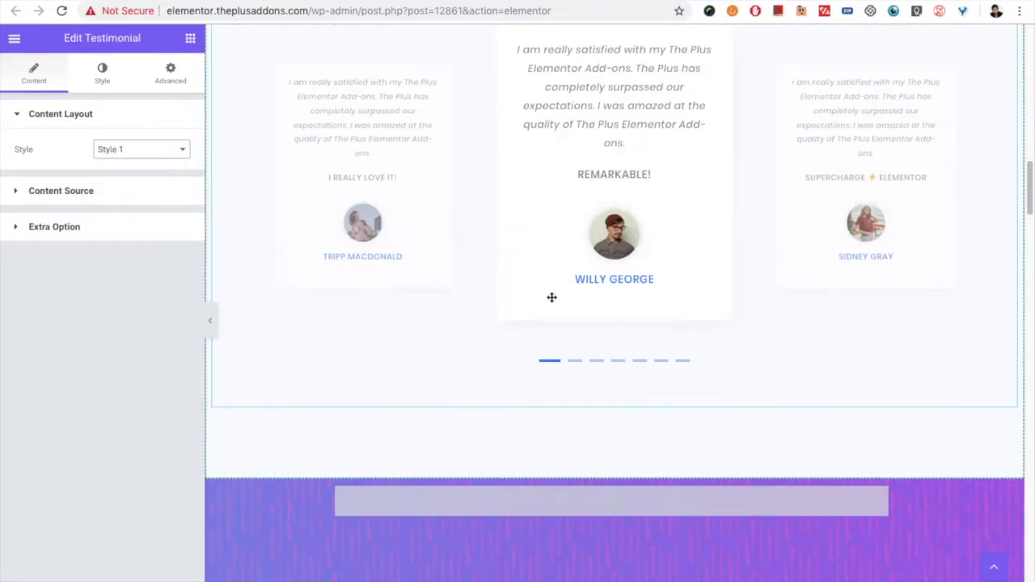
scroll(550, 296, "down", 14)
scroll(619, 300, "down", 15)
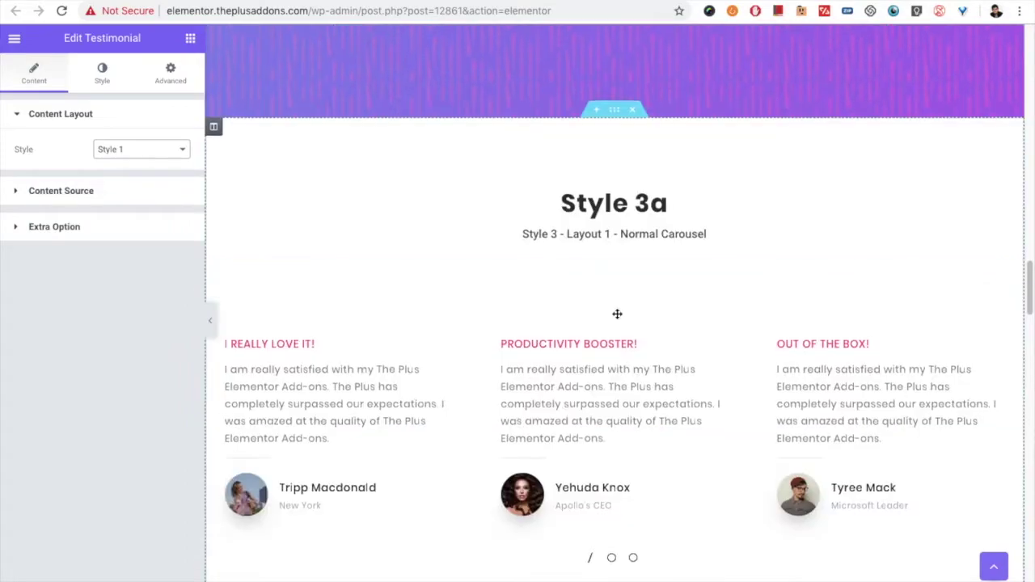
scroll(605, 320, "down", 4)
scroll(605, 320, "up", 15)
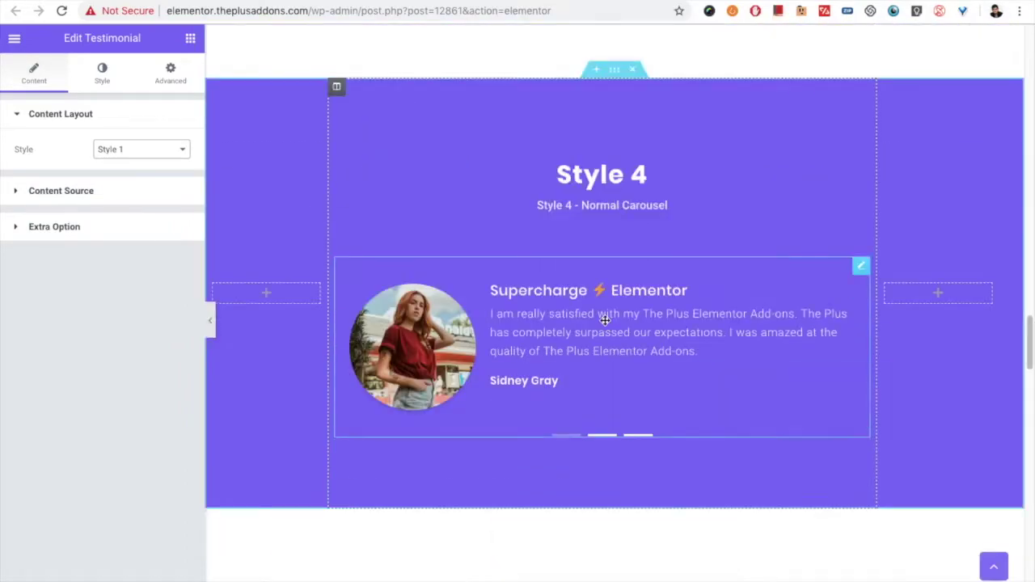
scroll(605, 316, "down", 4)
scroll(606, 319, "down", 6)
scroll(605, 319, "up", 20)
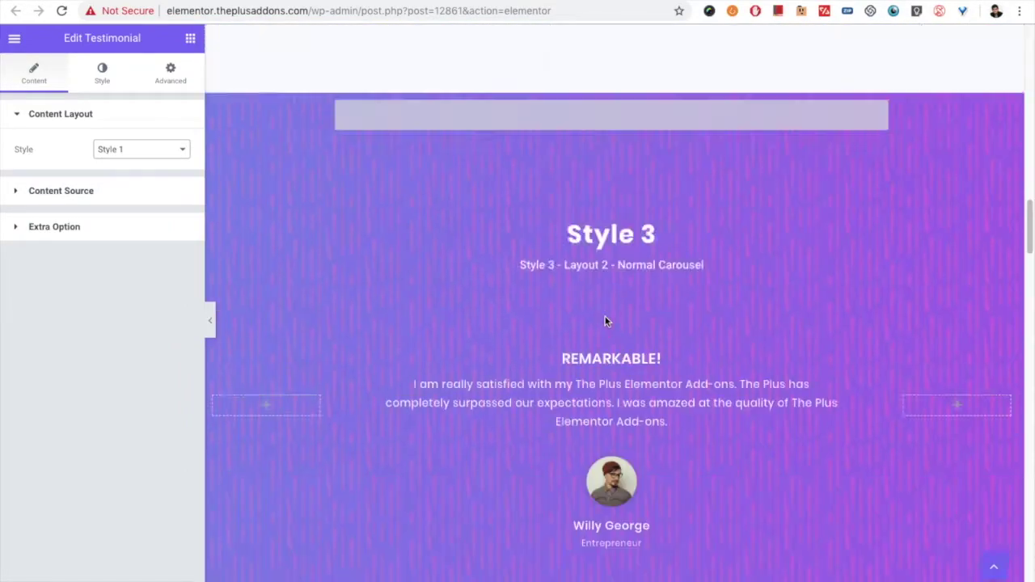
left_click(114, 193)
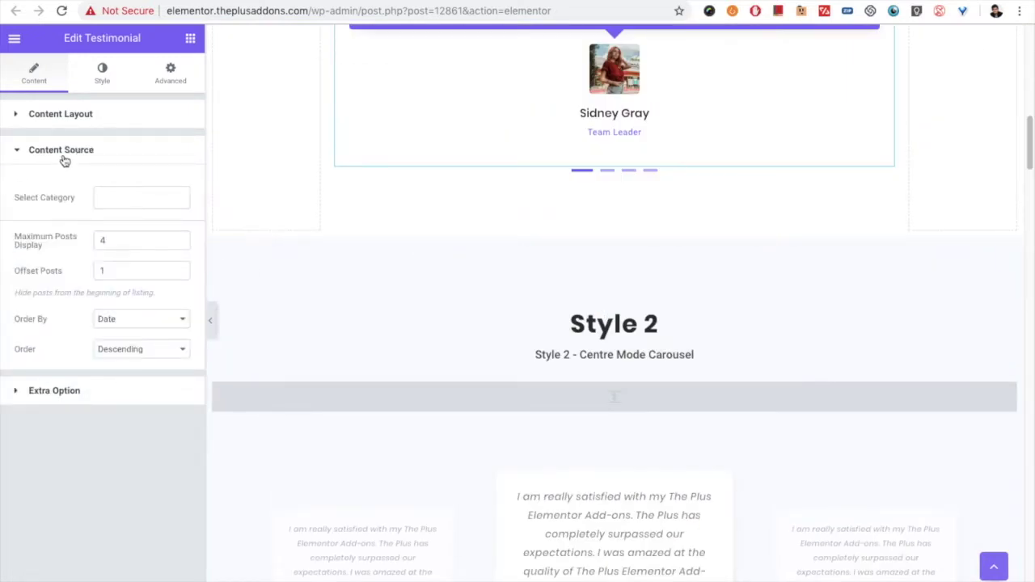
- Leave the category empty and set Maximum Posts to 4 with Offset 1
left_click(107, 195)
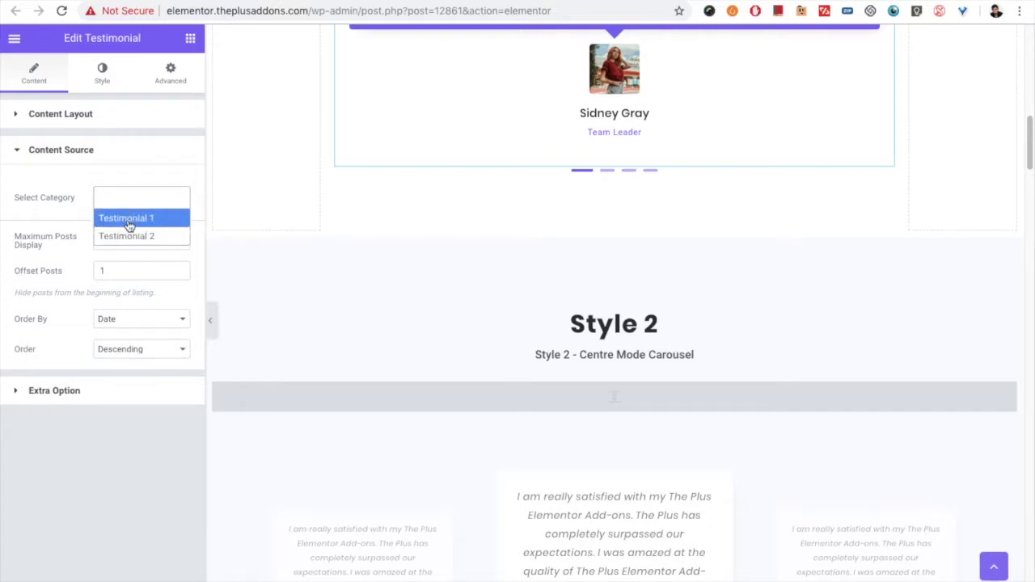
left_click(23, 215)
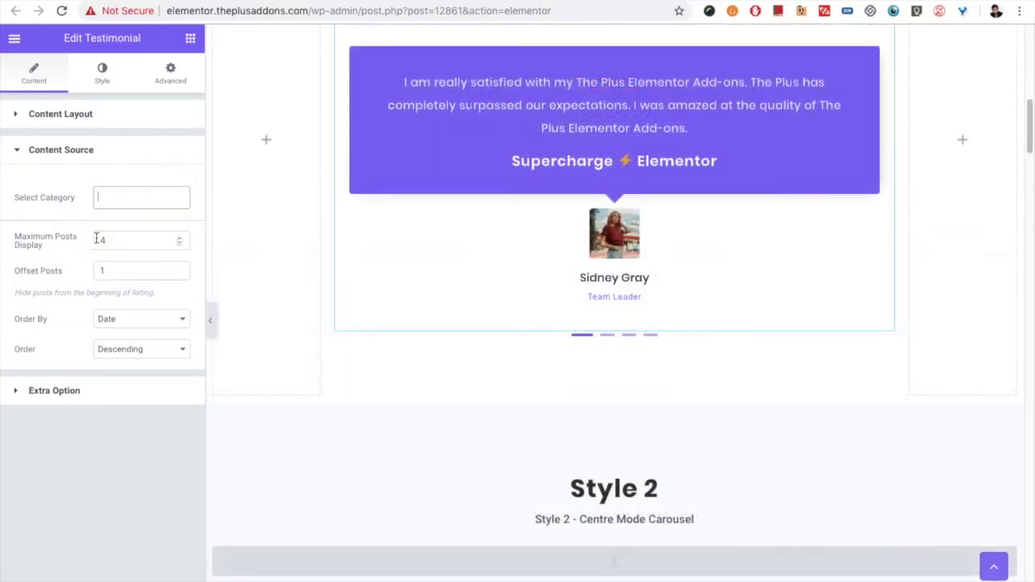
left_click_drag(124, 240, 95, 235)
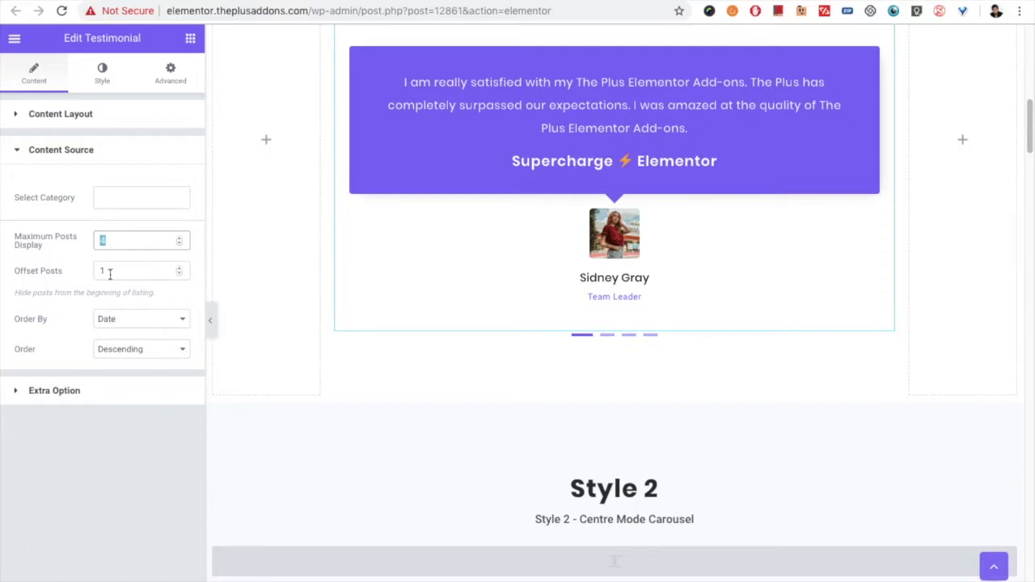
left_click_drag(109, 274, 93, 271)
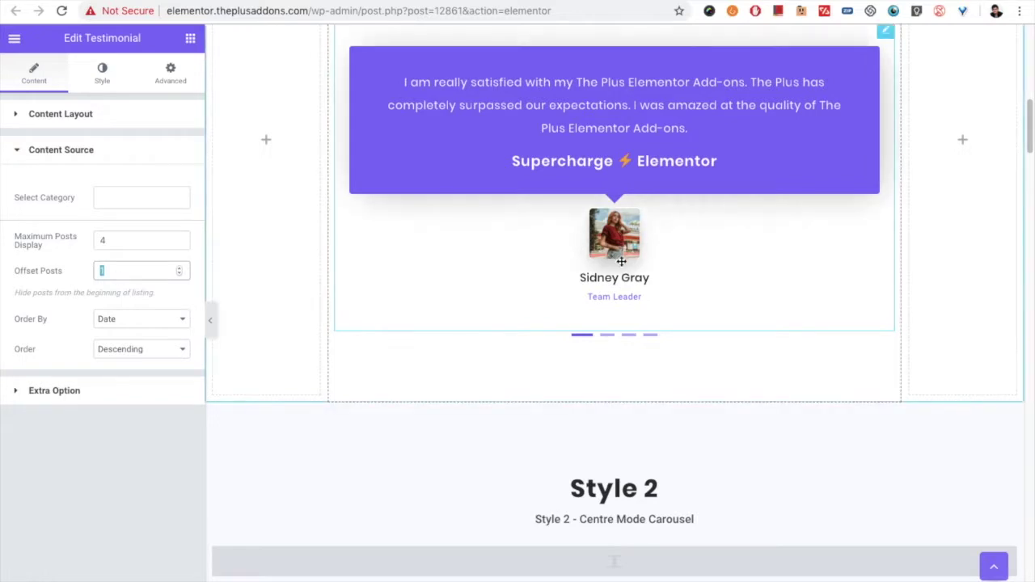
left_click_drag(113, 274, 98, 271)
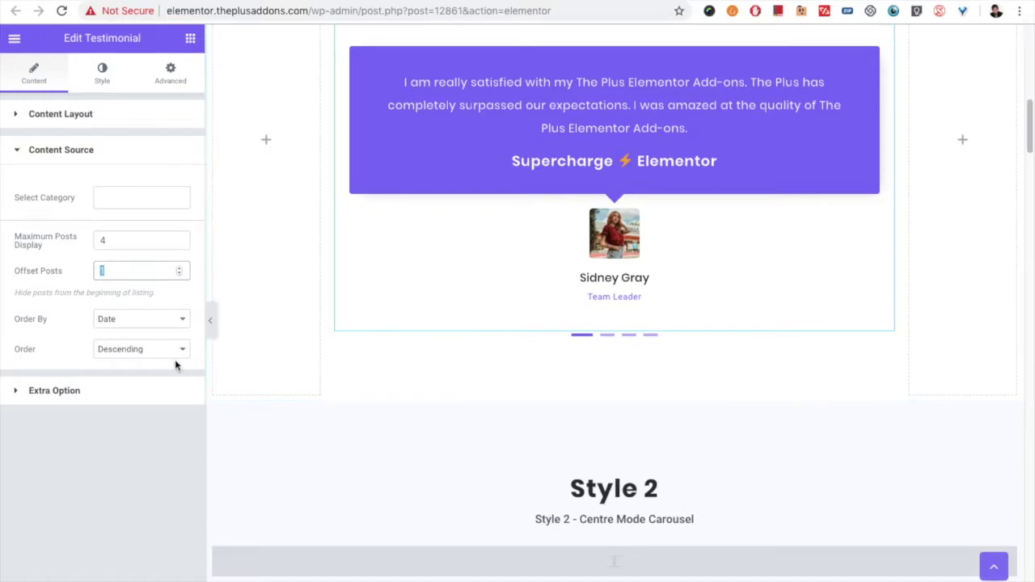
- Order the testimonials by Date in Descending order
left_click(107, 320)
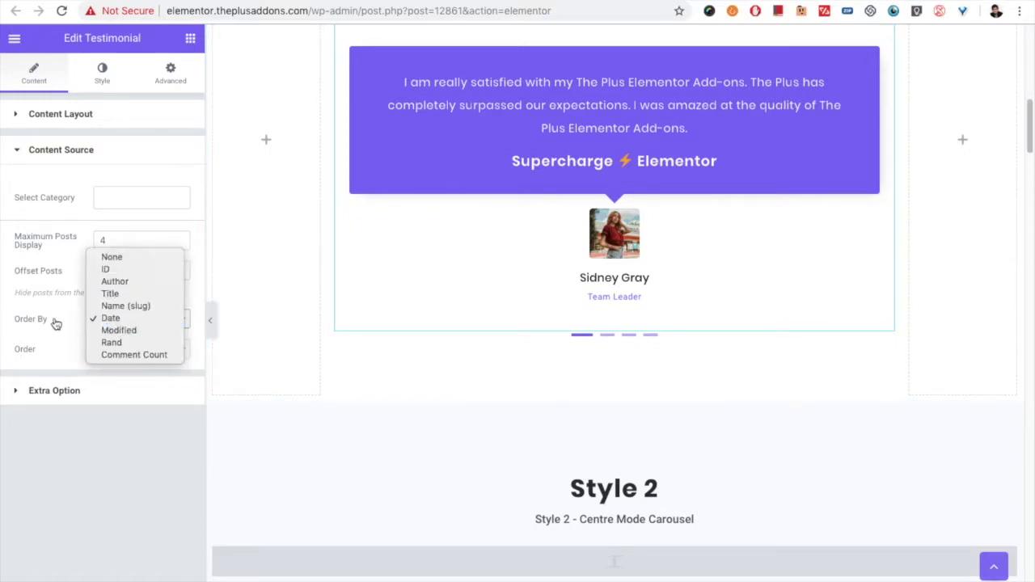
left_click(125, 318)
left_click(129, 352)
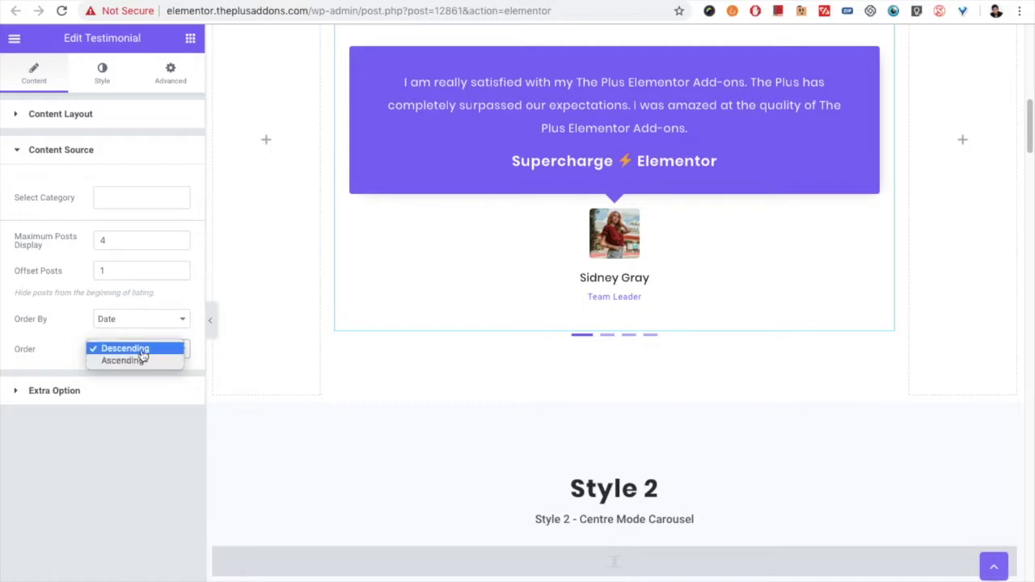
left_click(111, 380)
left_click(105, 386)
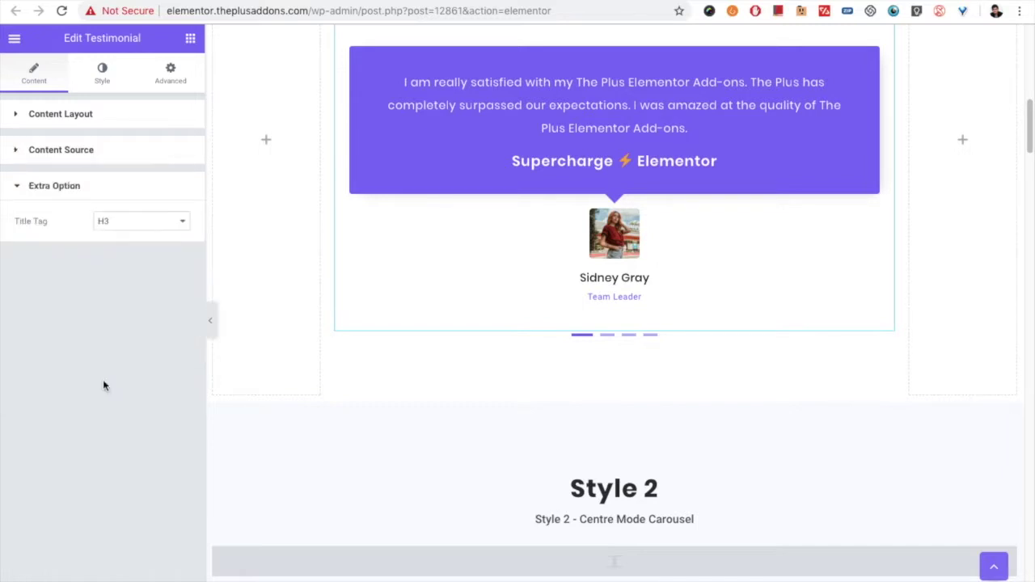
- Keep the testimonial title tag at H3 and switch to the Style tab
left_click(127, 221)
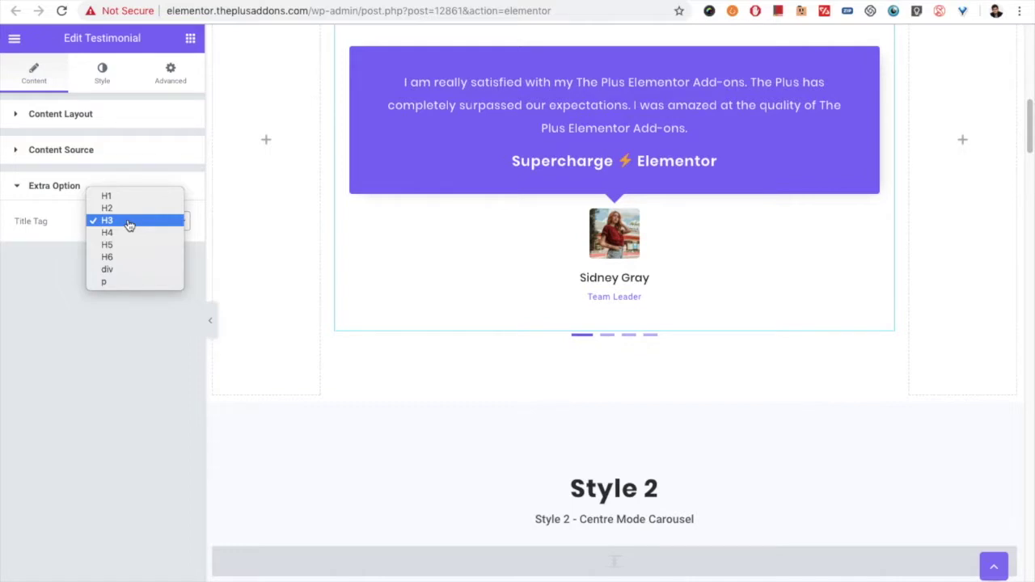
left_click(127, 224)
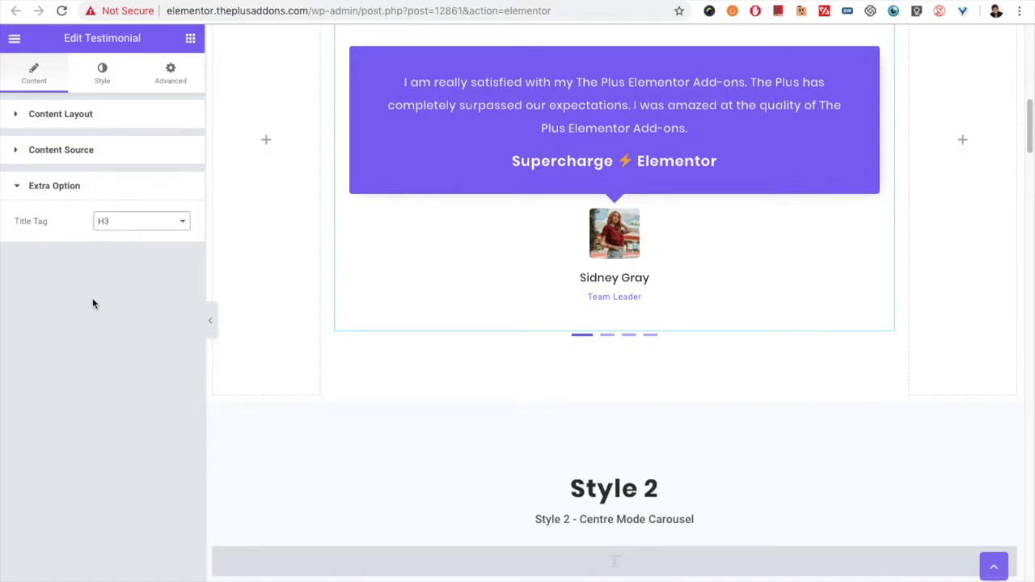
left_click(102, 80)
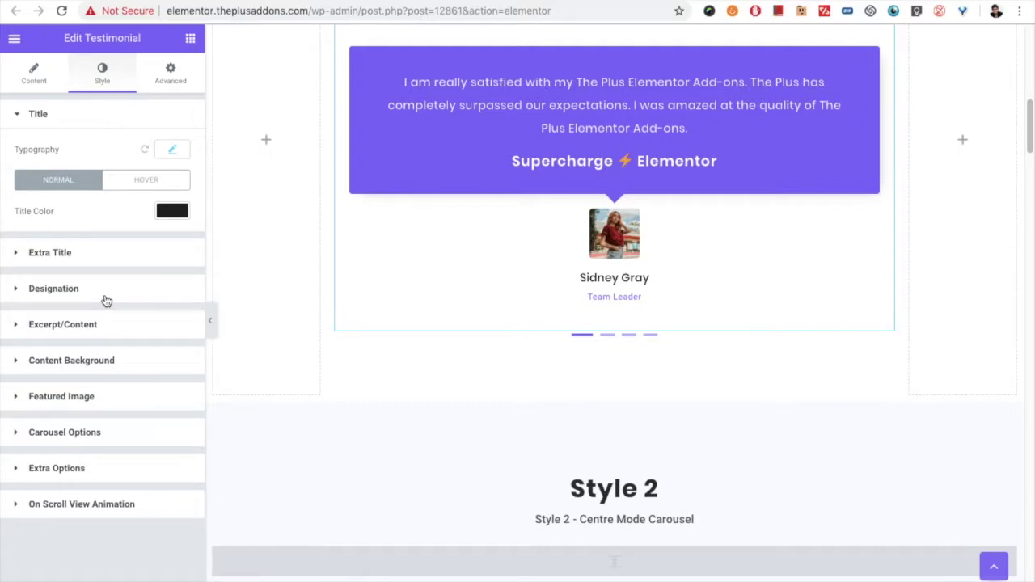
- Review the title typography (Poppins font, per-device sizes) and its normal and hover colours
scroll(510, 259, "up", 1)
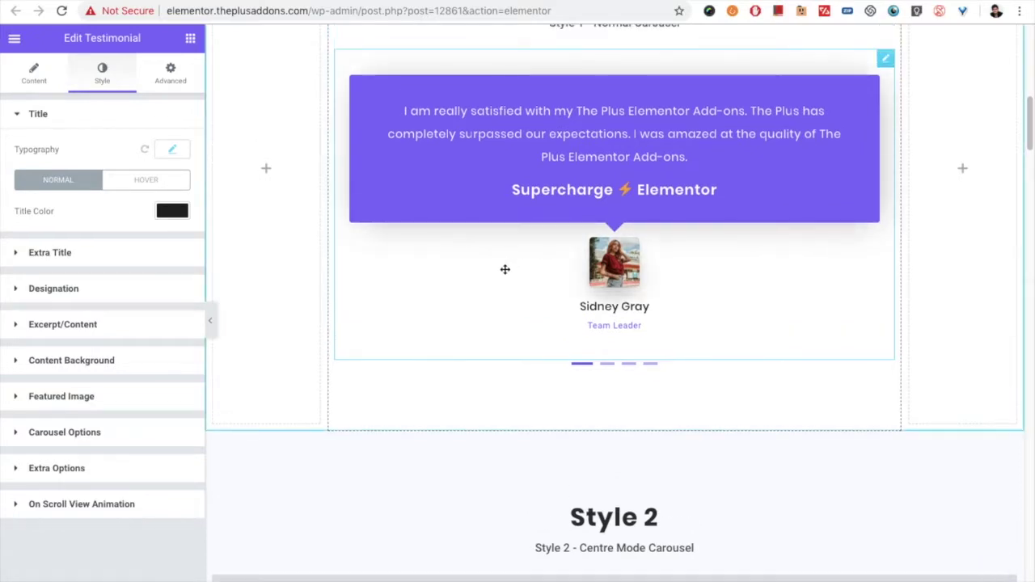
left_click(172, 150)
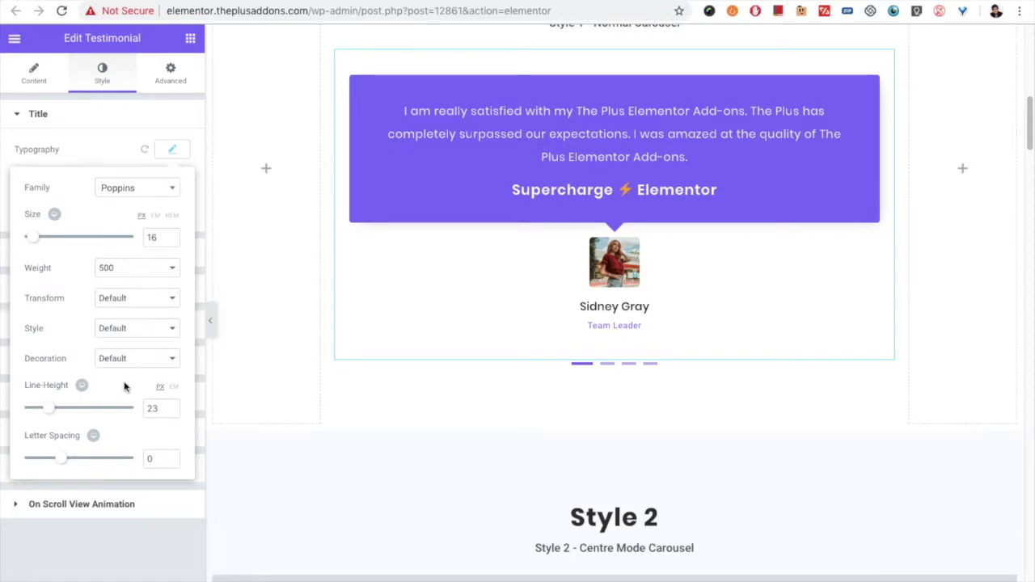
left_click(129, 189)
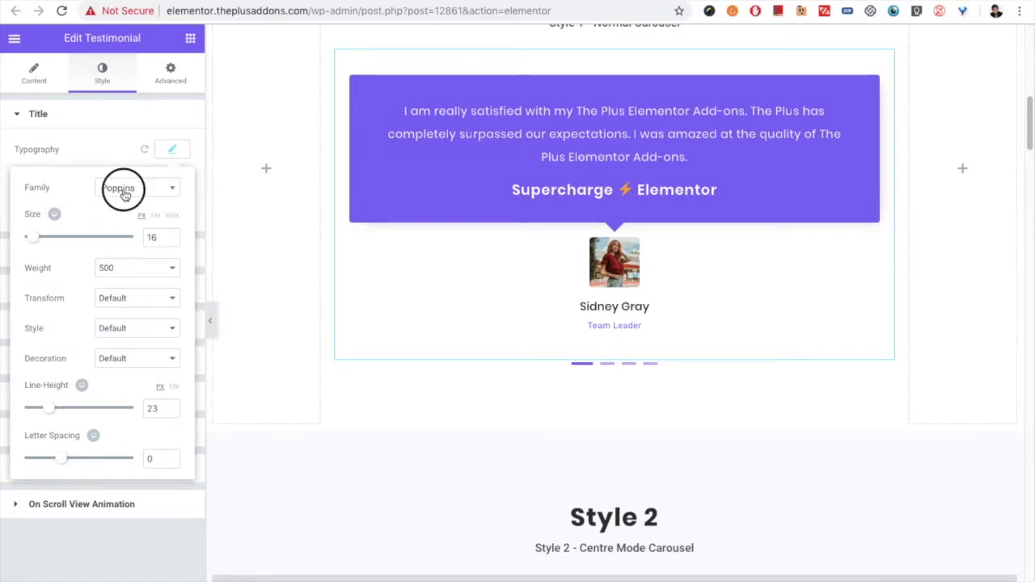
left_click(134, 190)
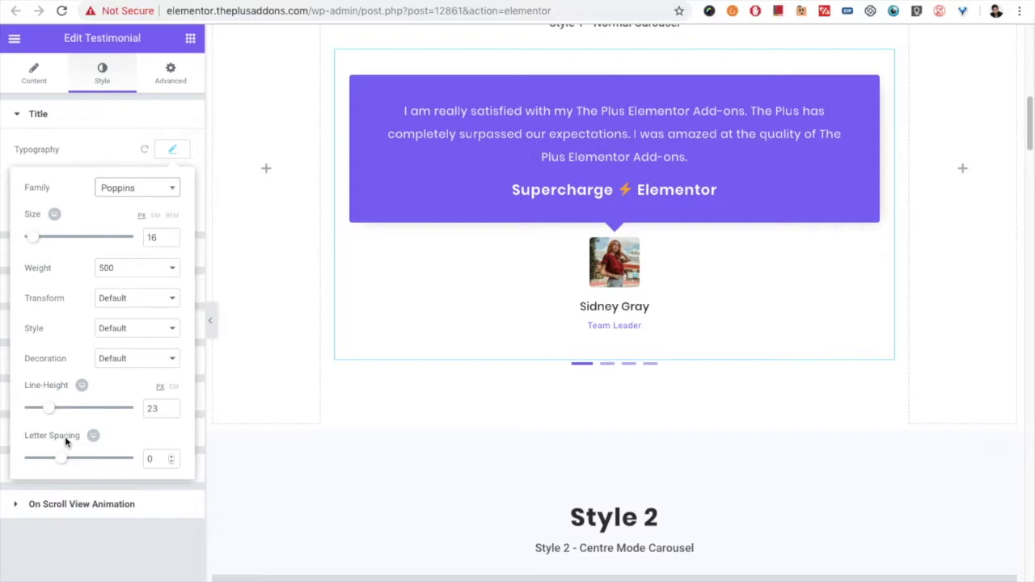
left_click(54, 215)
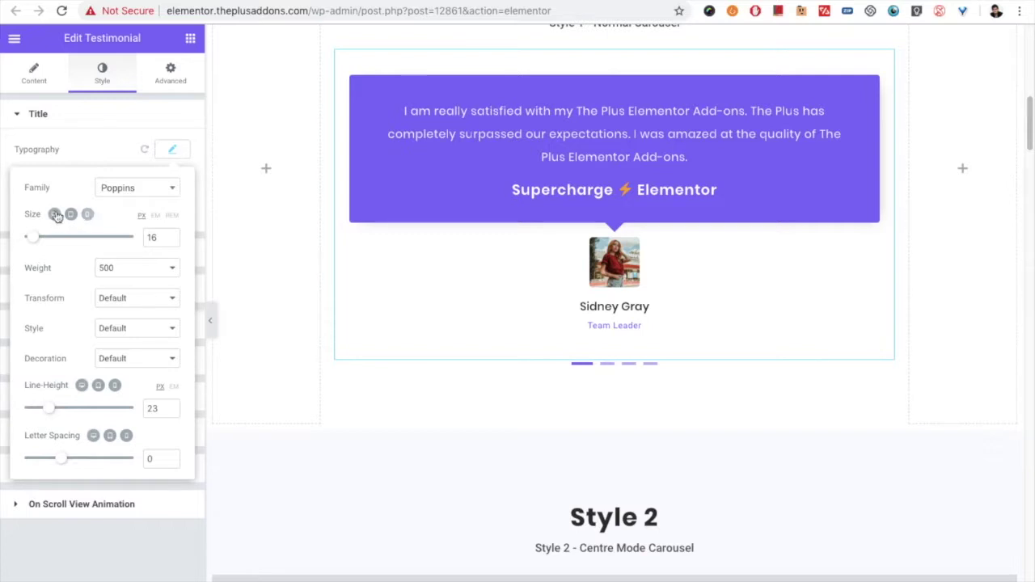
left_click(172, 150)
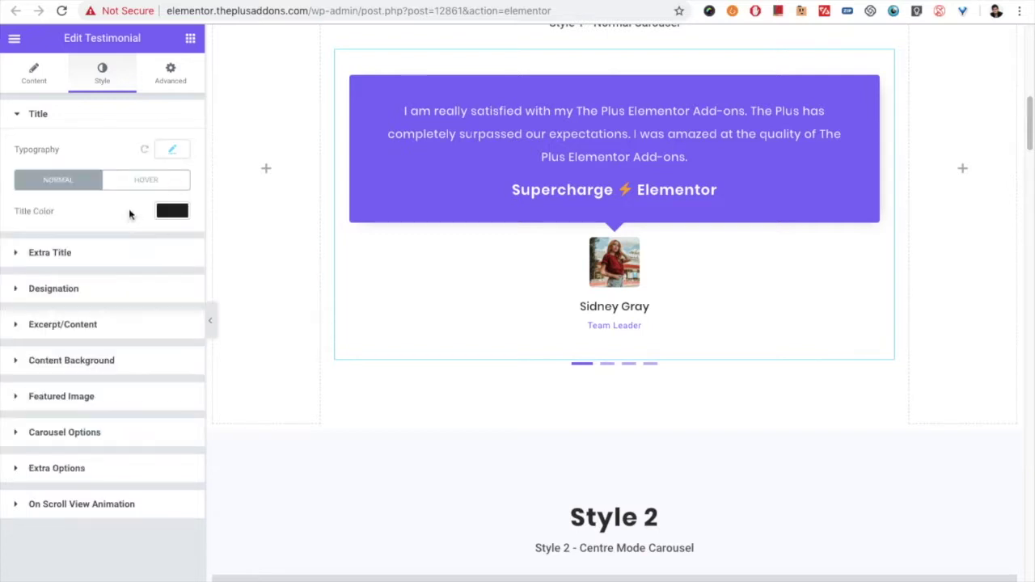
left_click(113, 181)
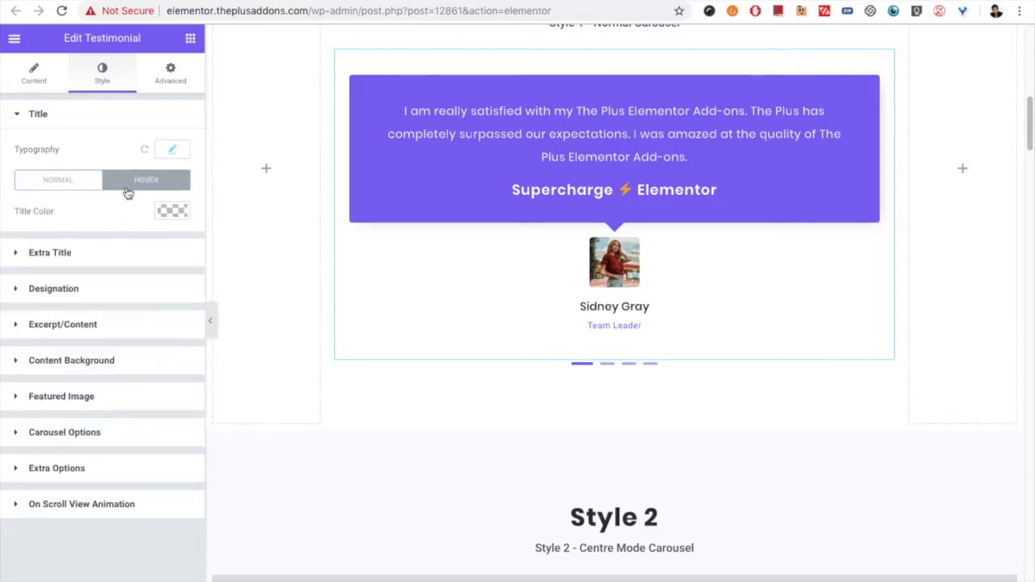
left_click(73, 186)
- Check the extra title typography and hover colour, then expand Designation, Excerpt/Content and Content Background
left_click(101, 259)
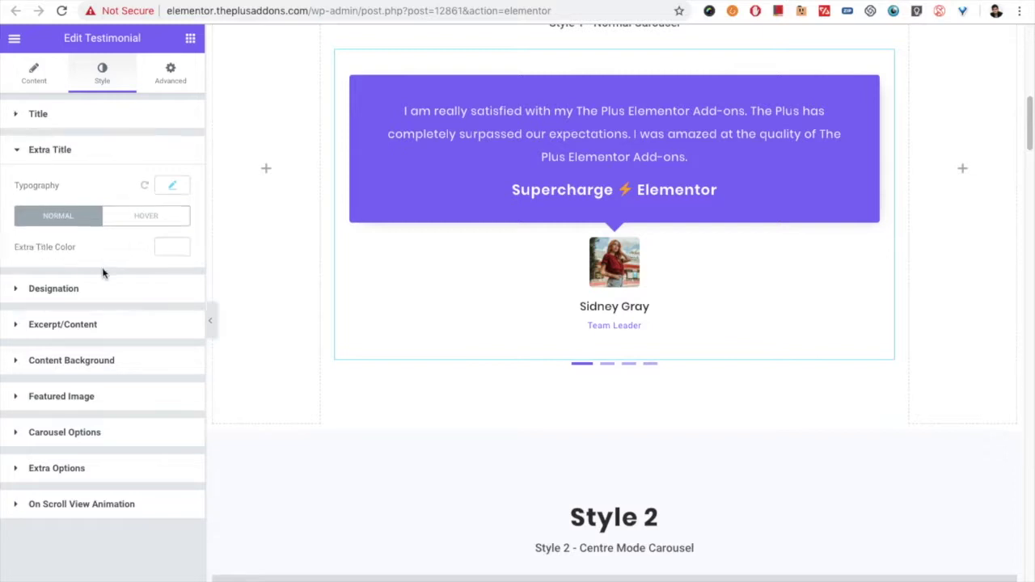
left_click(175, 190)
left_click(173, 187)
left_click(172, 218)
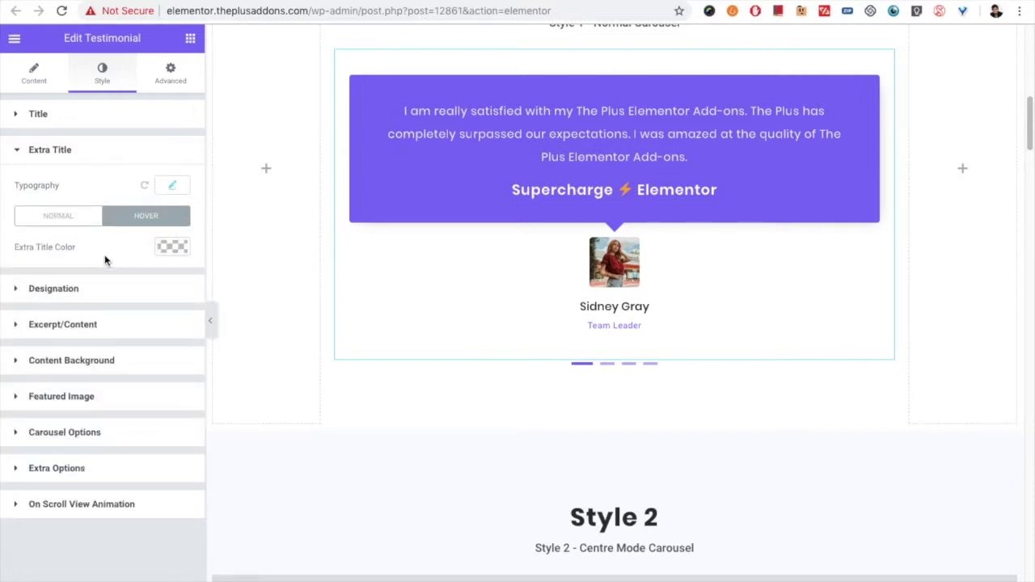
left_click(92, 291)
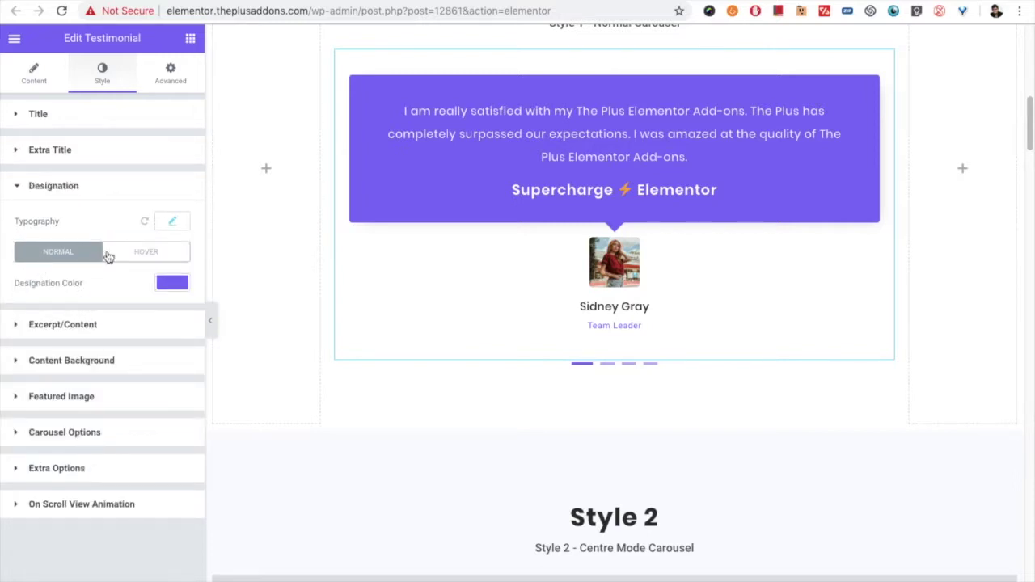
left_click(69, 331)
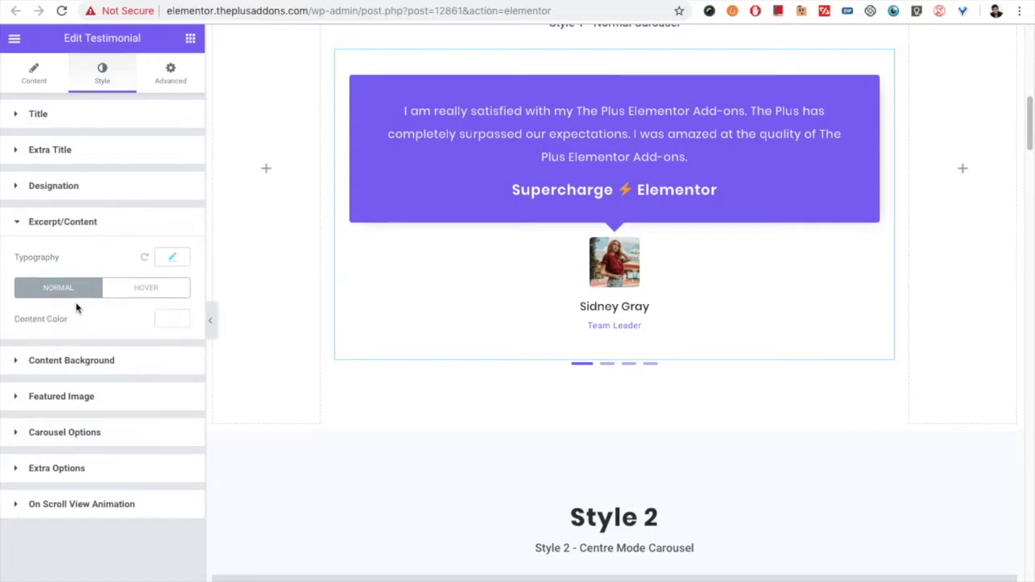
left_click(70, 364)
- Review the content background's per-device margins and its normal and hover settings
scroll(78, 370, "down", 5)
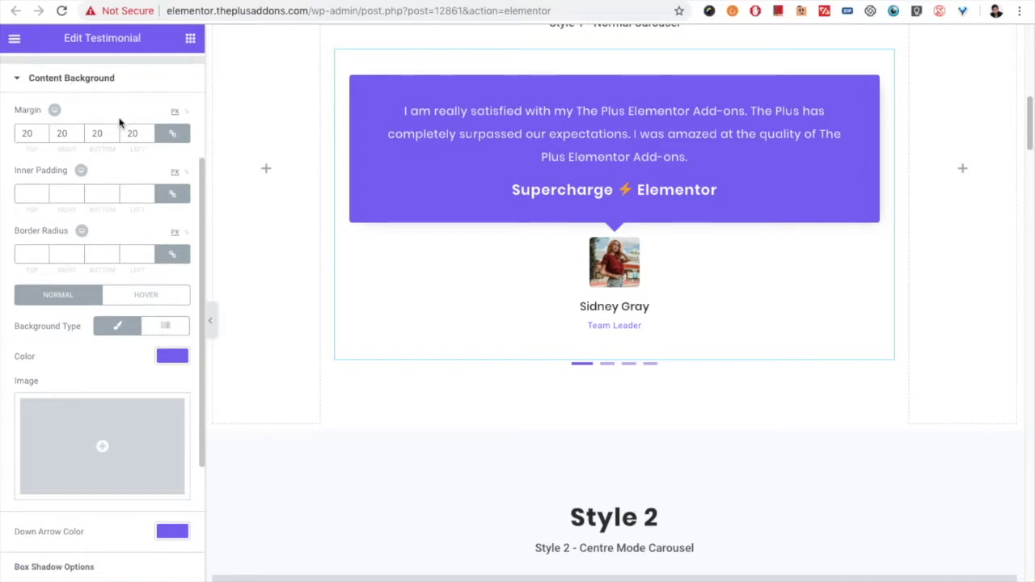
left_click(52, 110)
left_click(54, 110)
scroll(46, 356, "down", 3)
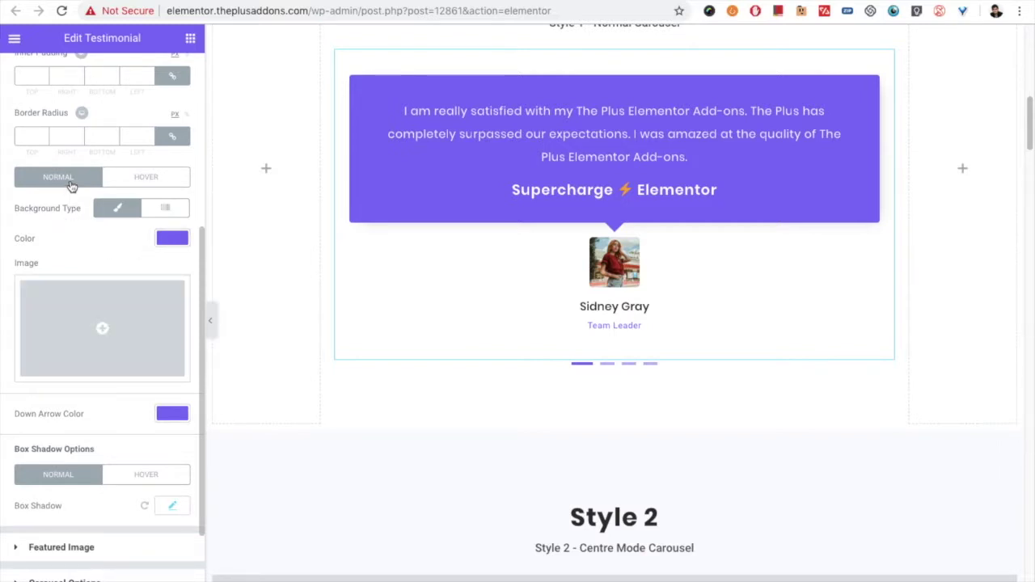
left_click(156, 180)
left_click(74, 261)
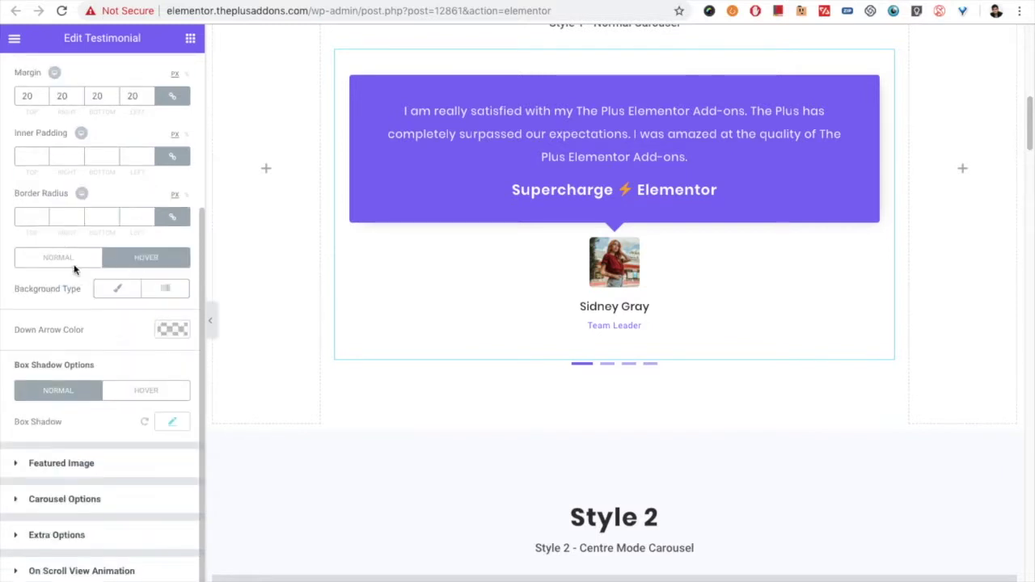
scroll(76, 347, "down", 2)
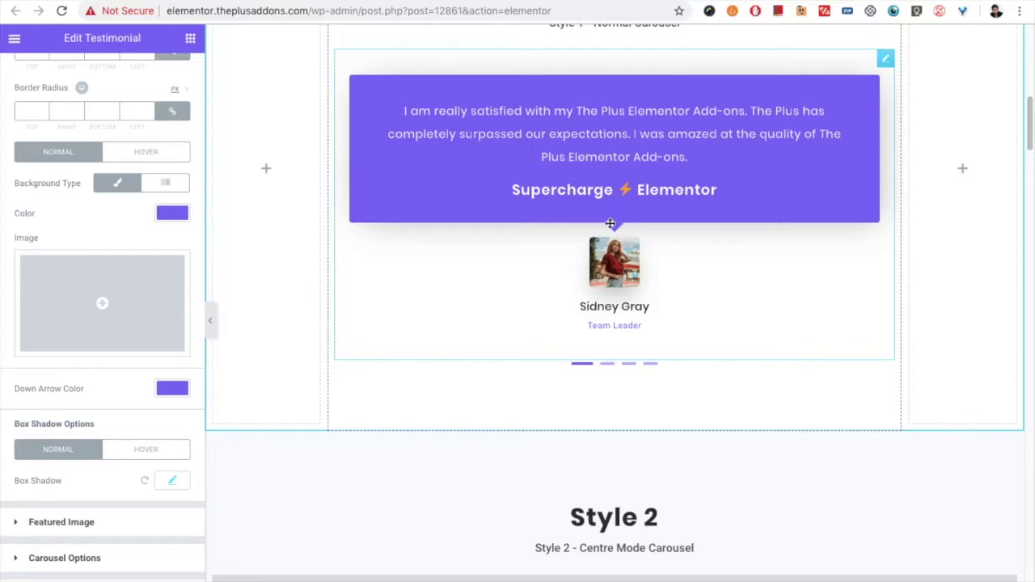
- Set the bubble's down-arrow colour to dark slate #2a4f63
left_click(178, 389)
left_click_drag(89, 447, 24, 446)
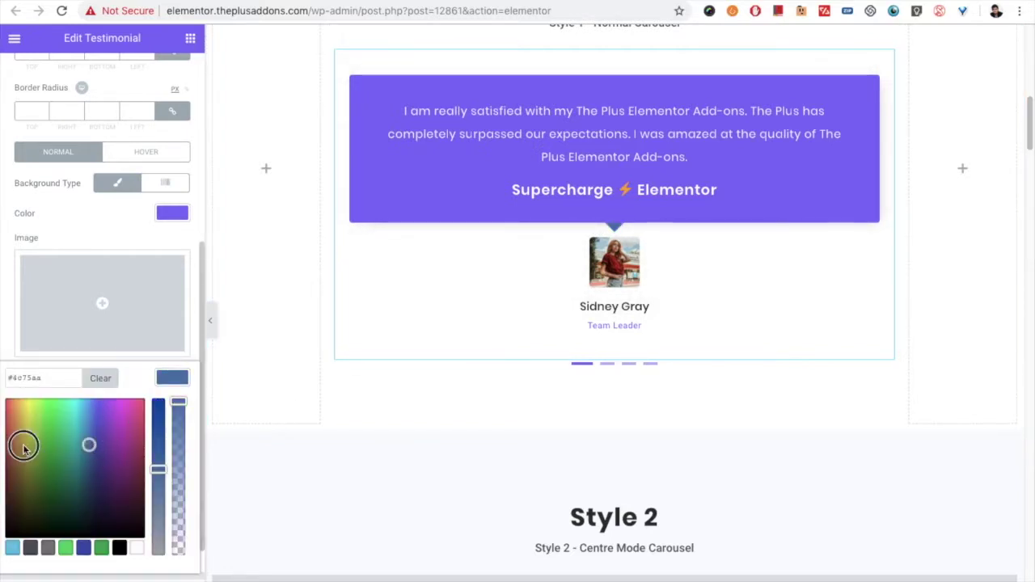
left_click(101, 427)
left_click(84, 484)
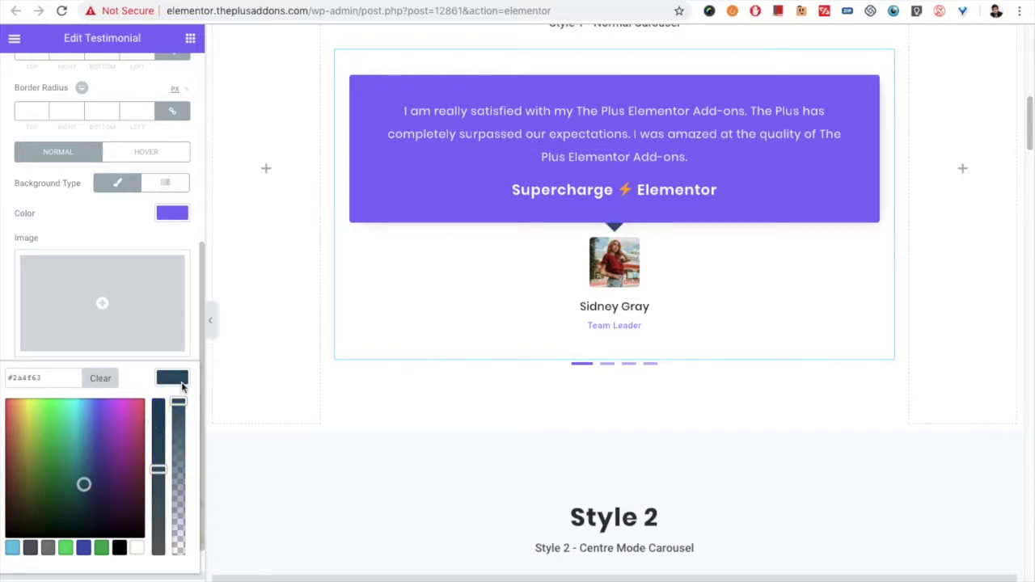
left_click(179, 380)
- Check the box shadow hover state and expand the Featured Image style settings
scroll(121, 417, "down", 1)
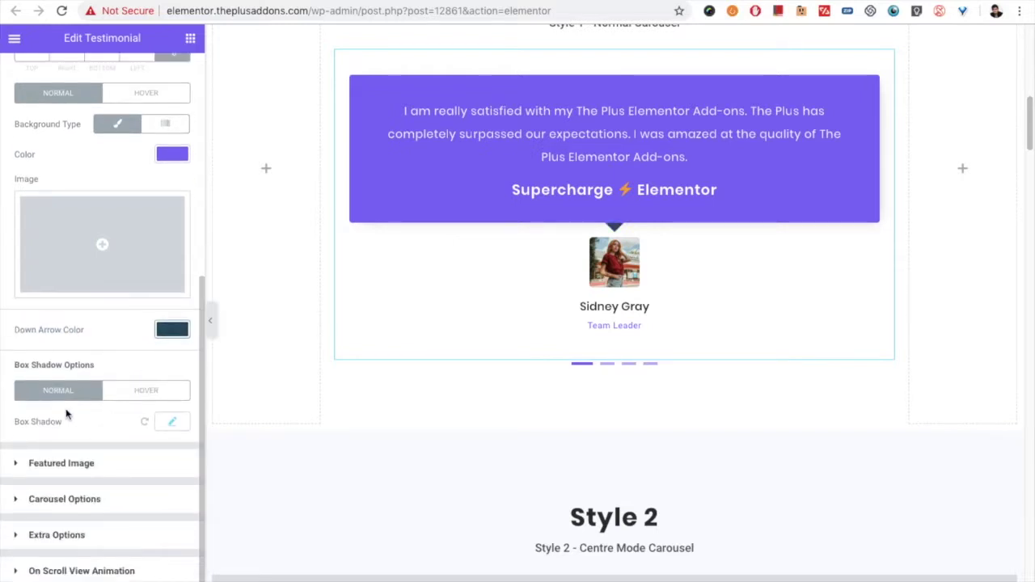
left_click(133, 393)
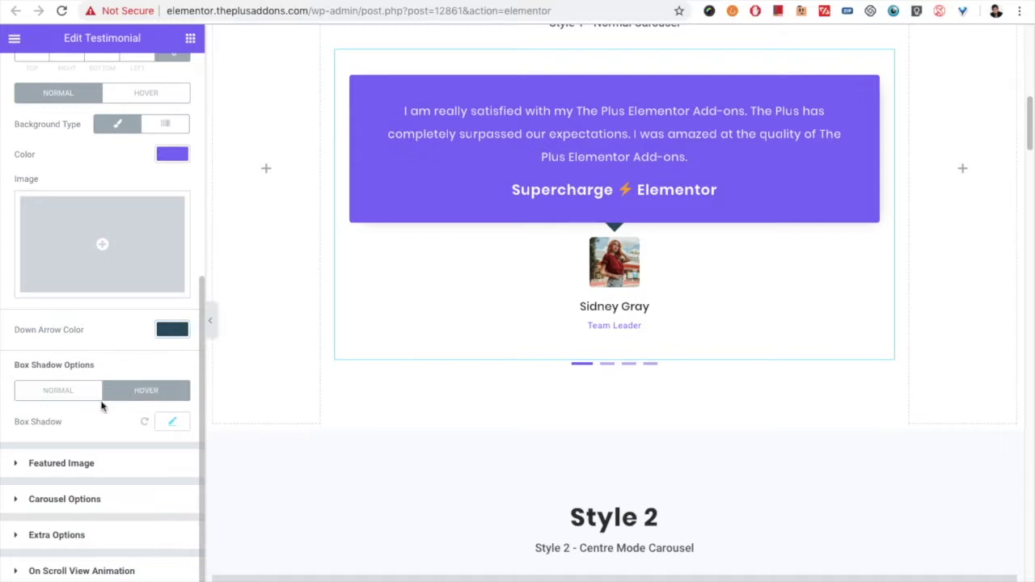
left_click(76, 397)
left_click(69, 462)
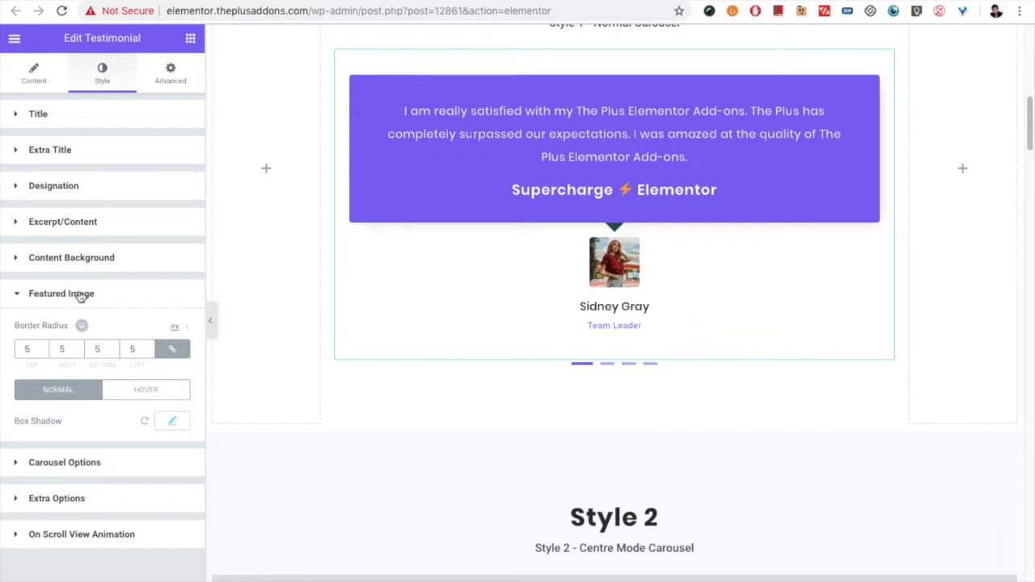
- Set the featured image border radius to 1 on every corner
double_click(26, 348)
type("50")
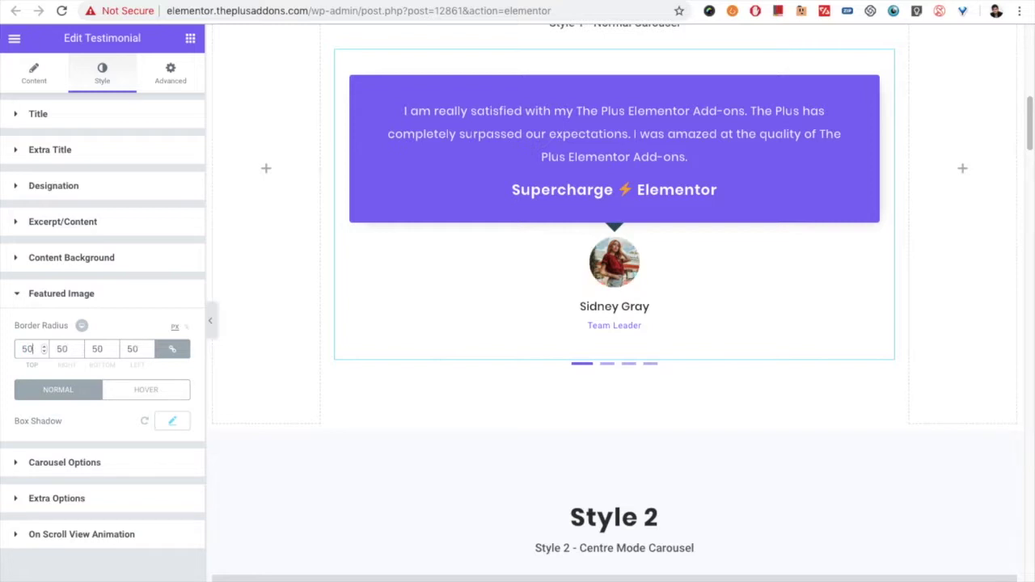
key("Up")
key("BackSpace")
key("BackSpace")
type("1")
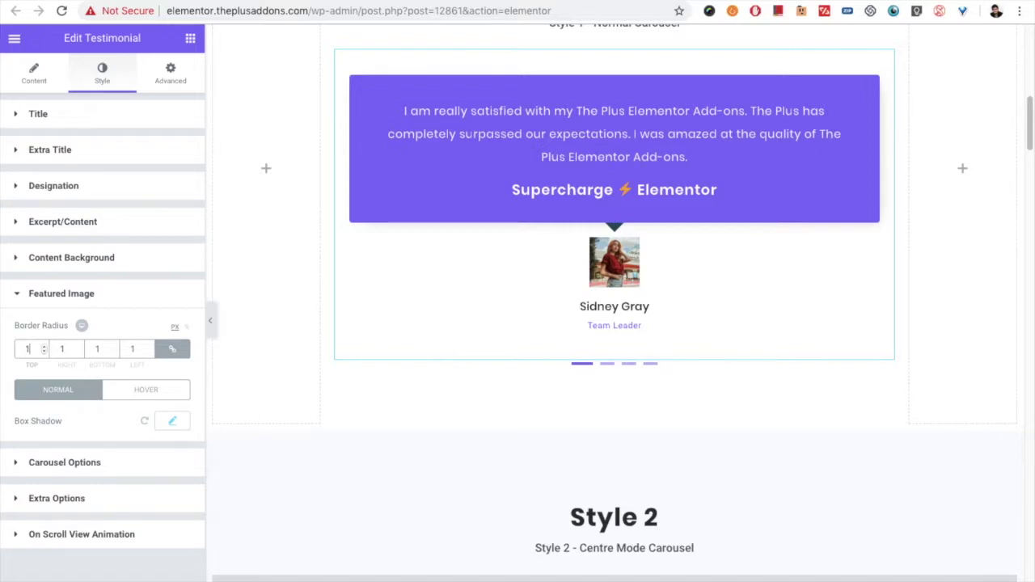
- Check the image border's hover state, then expand Carousel Options
left_click(154, 398)
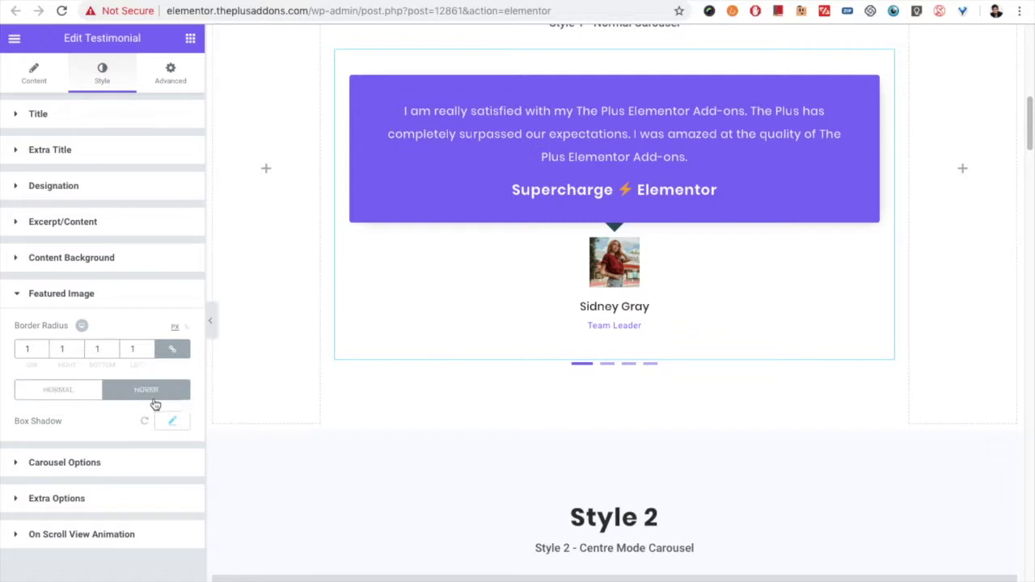
left_click(68, 400)
left_click(71, 469)
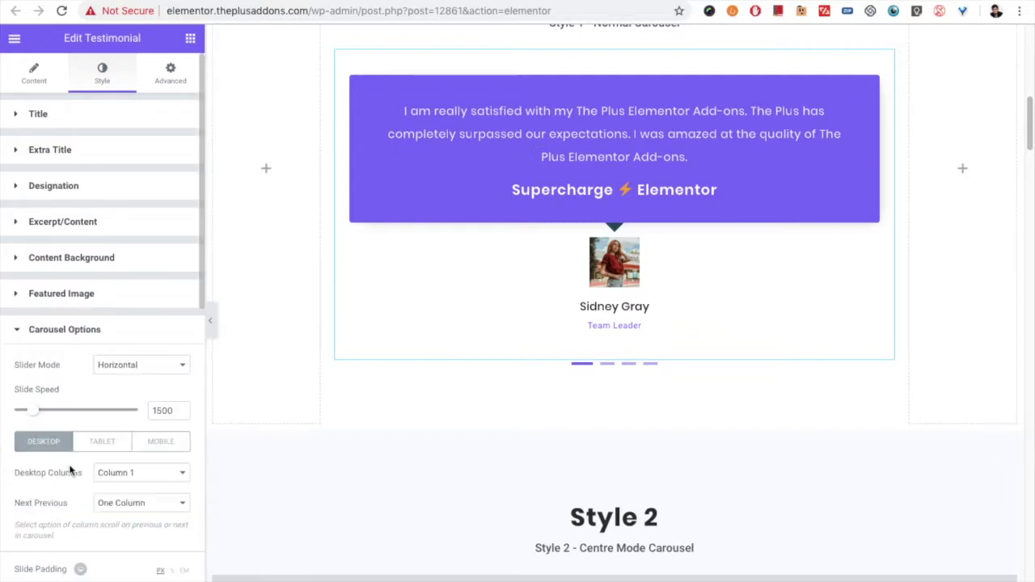
scroll(67, 369, "down", 2)
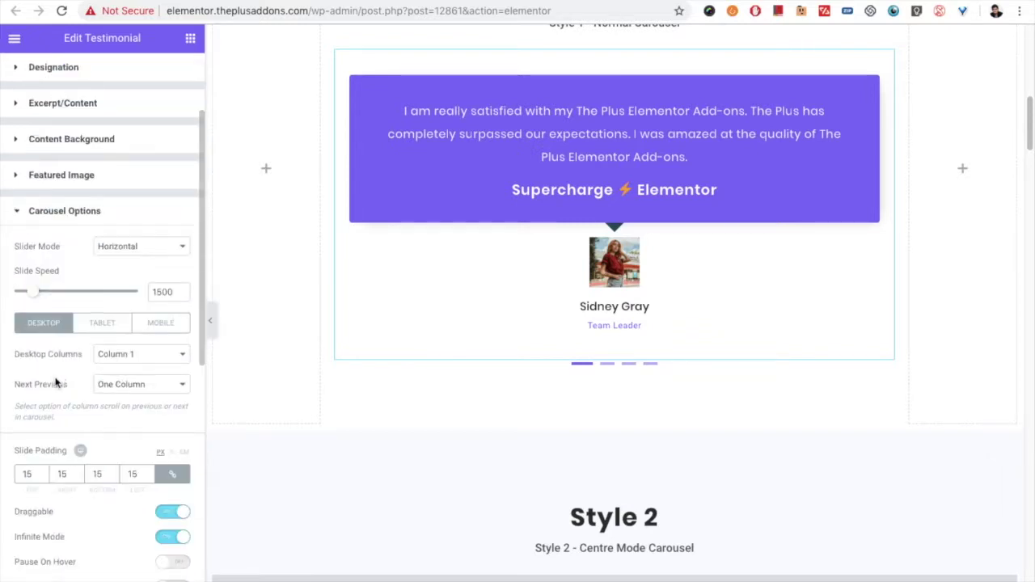
scroll(56, 234, "down", 1)
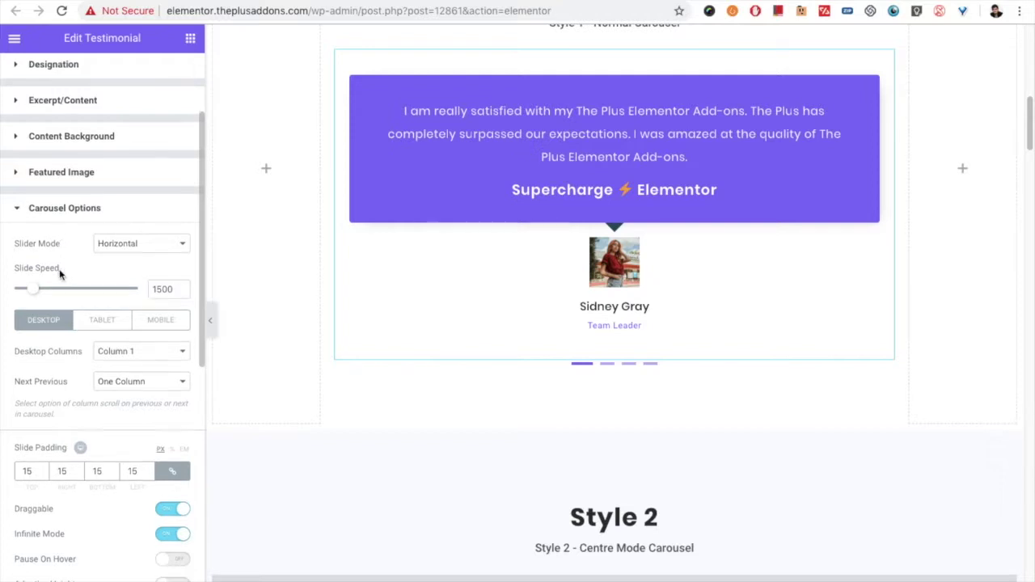
left_click(142, 240)
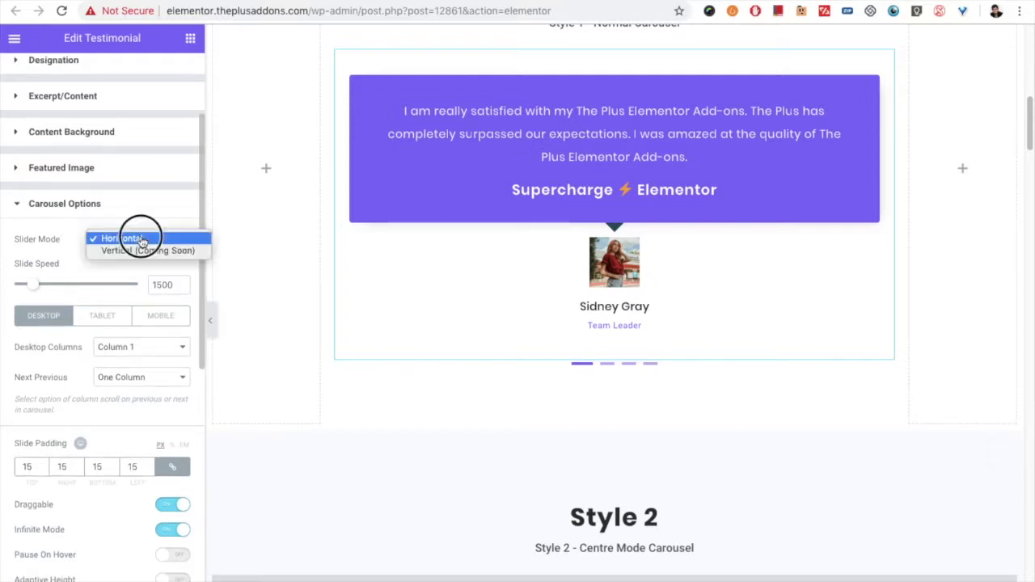
left_click(141, 239)
left_click(142, 236)
scroll(48, 302, "down", 4)
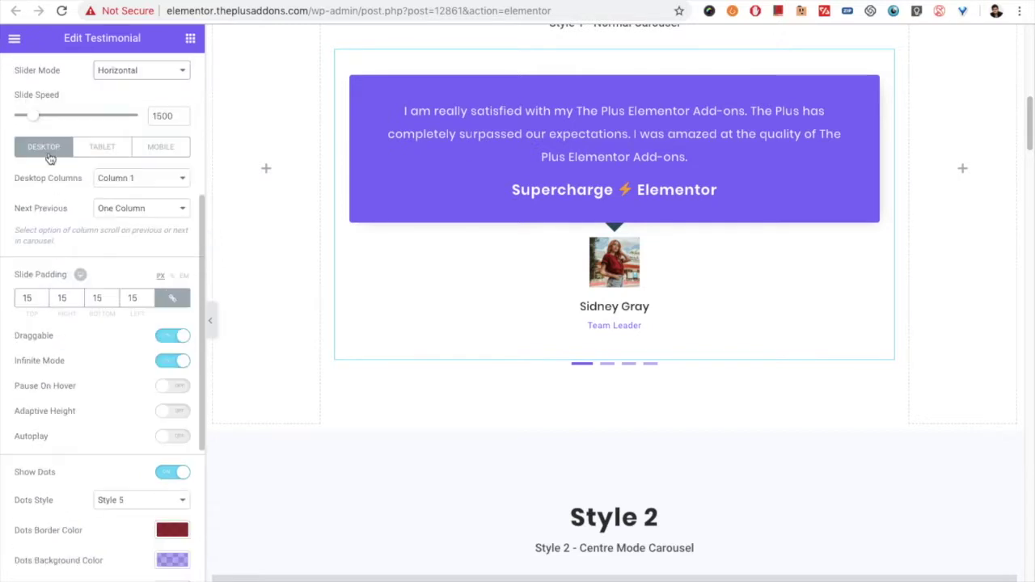
scroll(62, 250, "up", 1)
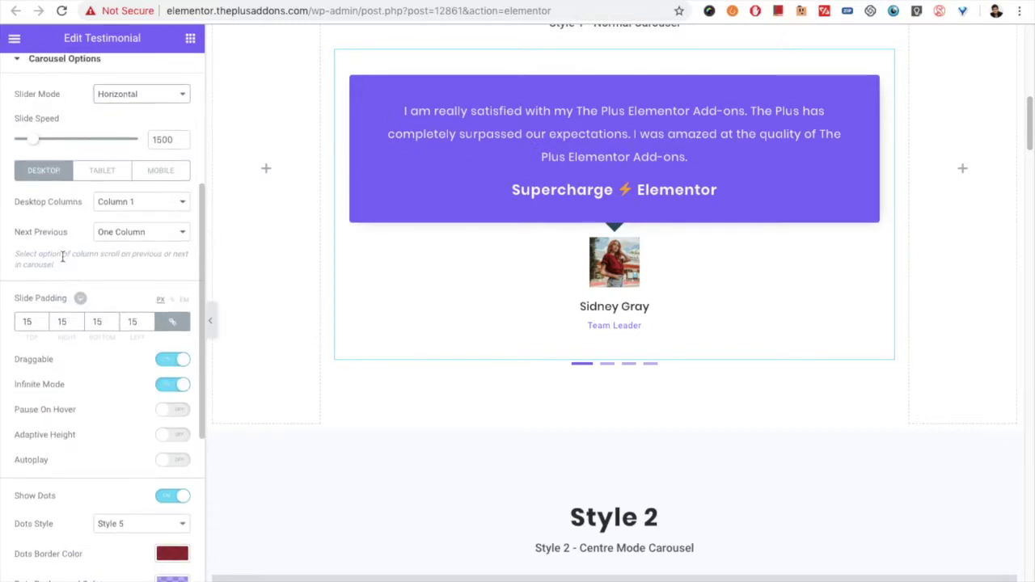
scroll(57, 231, "down", 1)
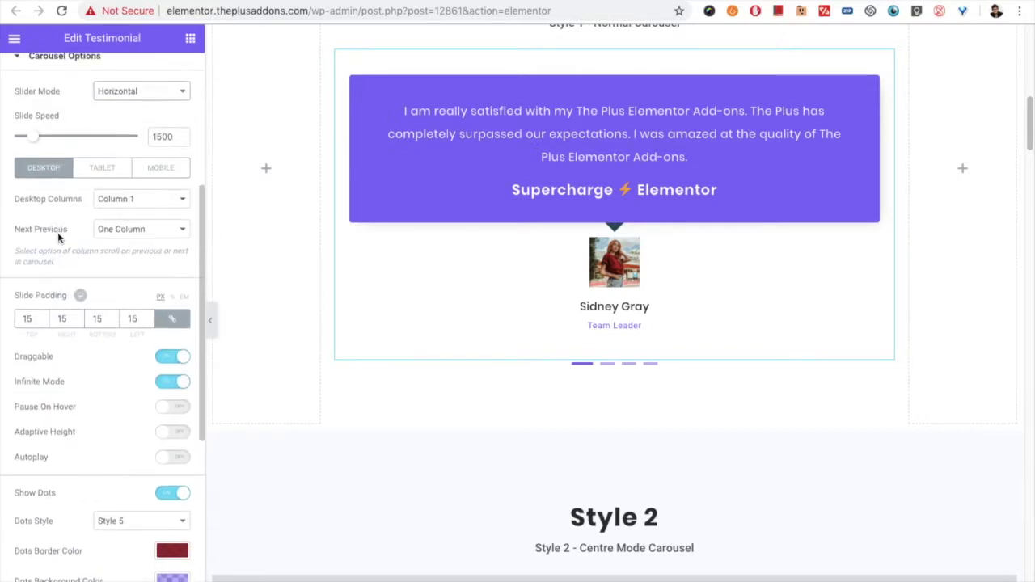
left_click(91, 174)
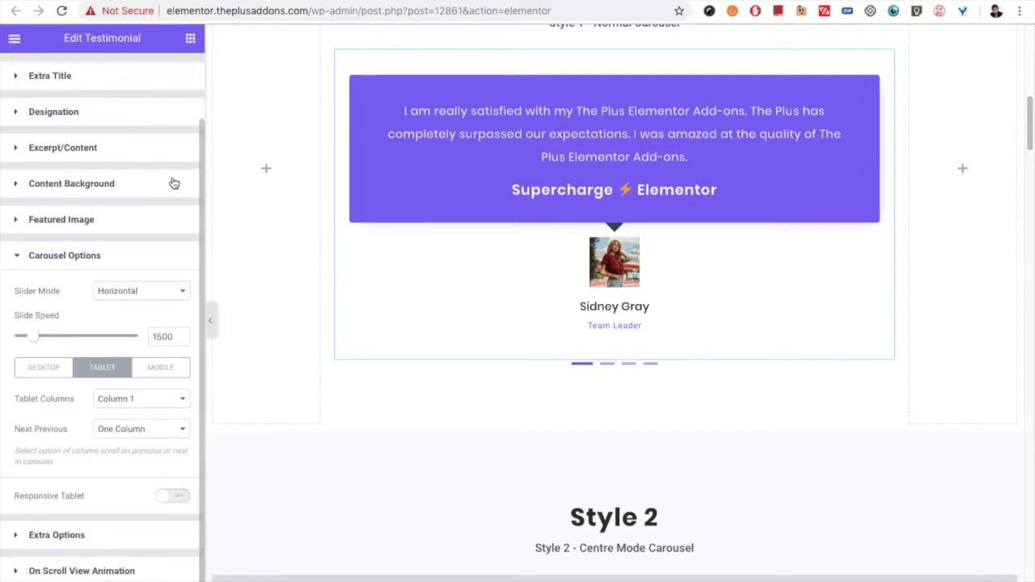
left_click(154, 368)
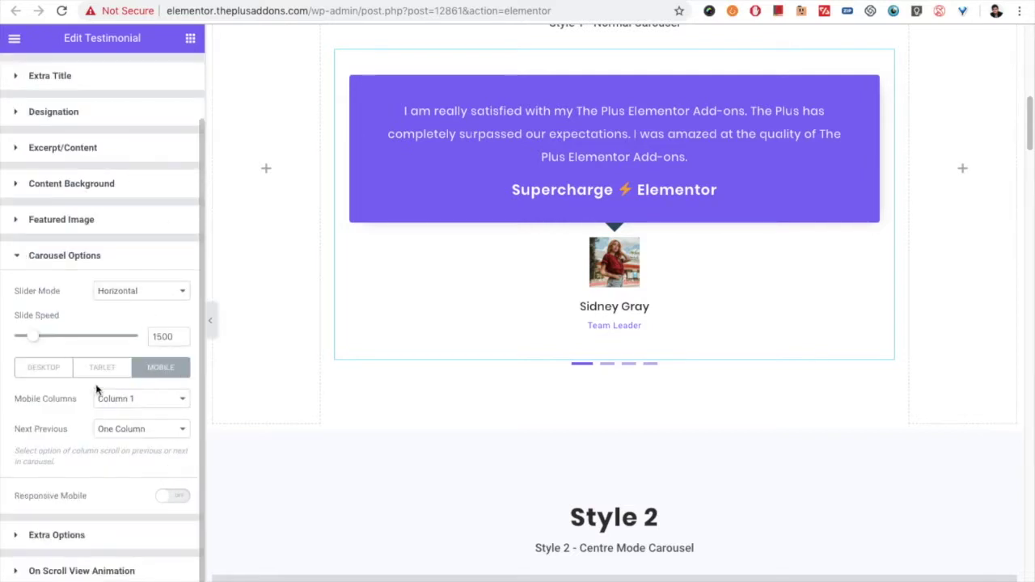
left_click(47, 368)
scroll(73, 364, "down", 3)
scroll(72, 293, "up", 1)
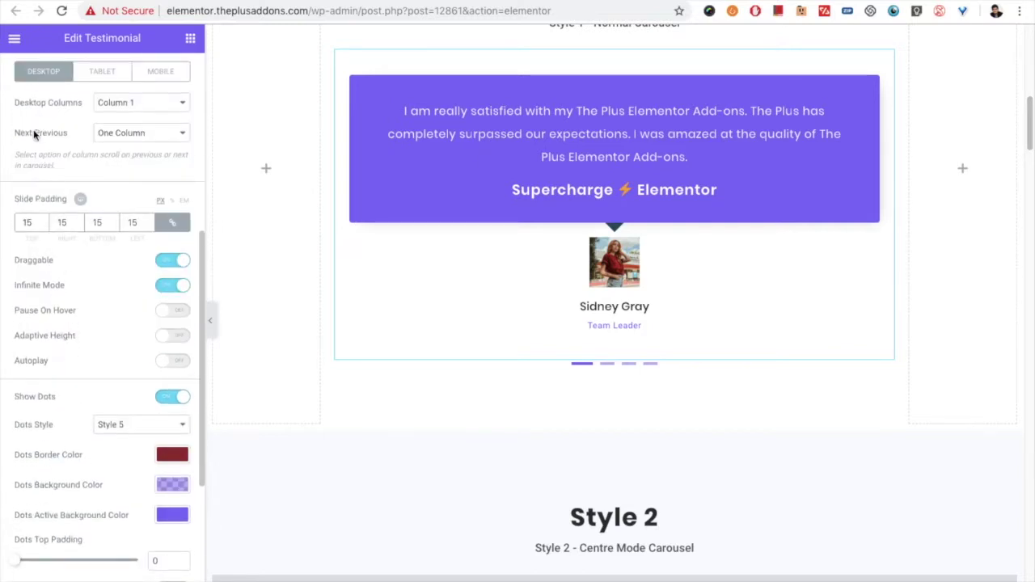
scroll(58, 160, "up", 1)
left_click(114, 167)
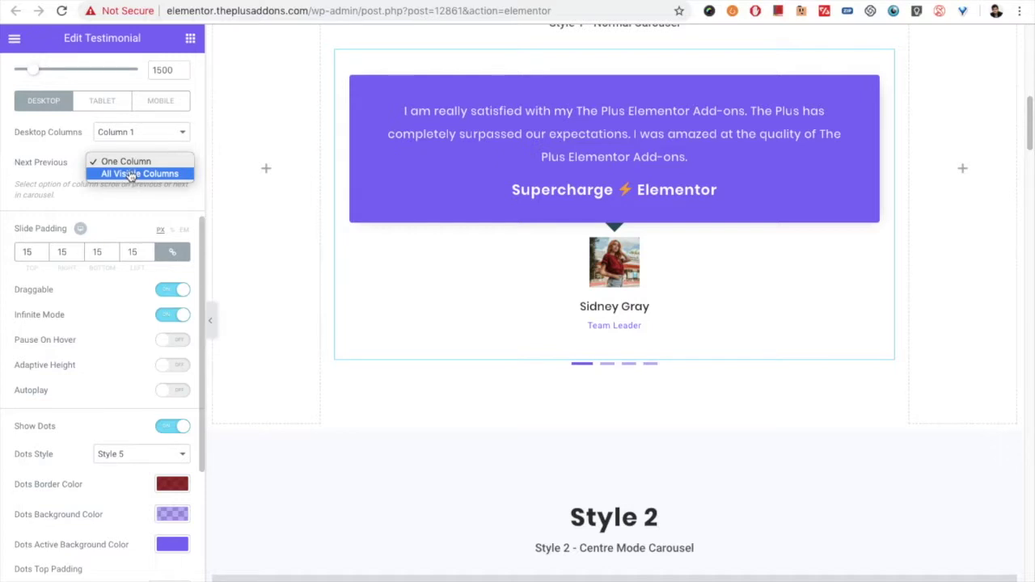
left_click(113, 162)
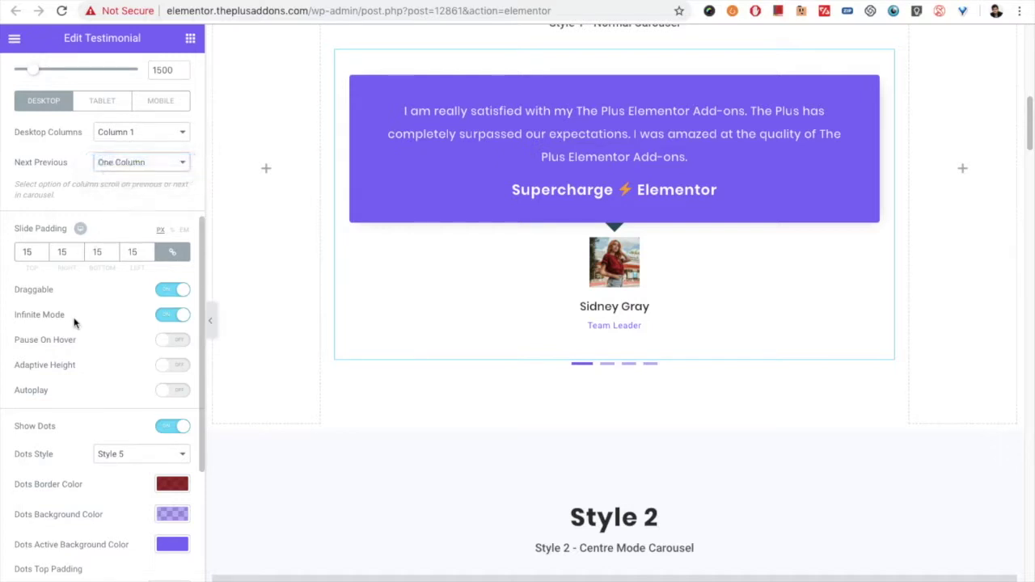
scroll(77, 327, "down", 1)
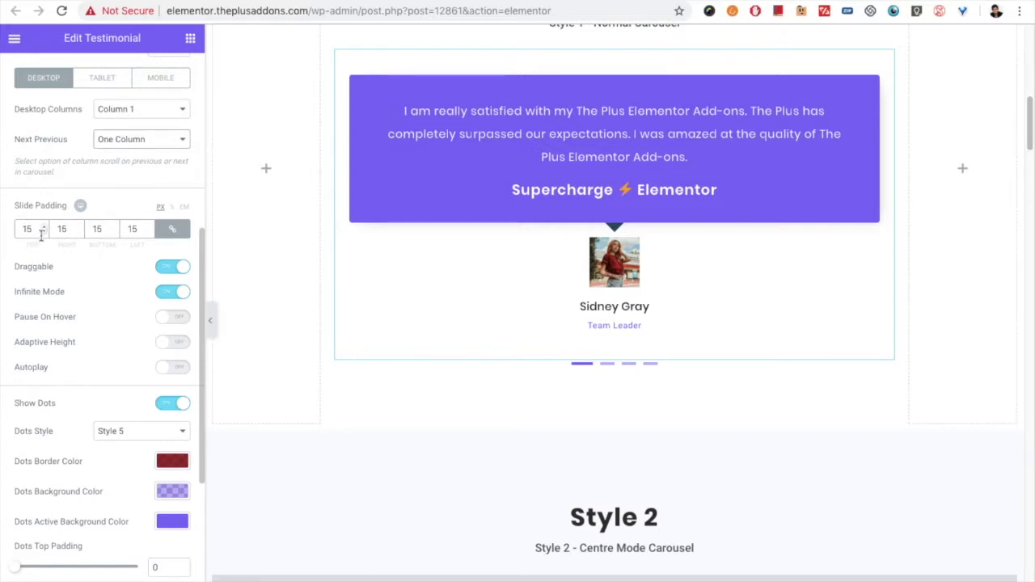
scroll(94, 300, "down", 2)
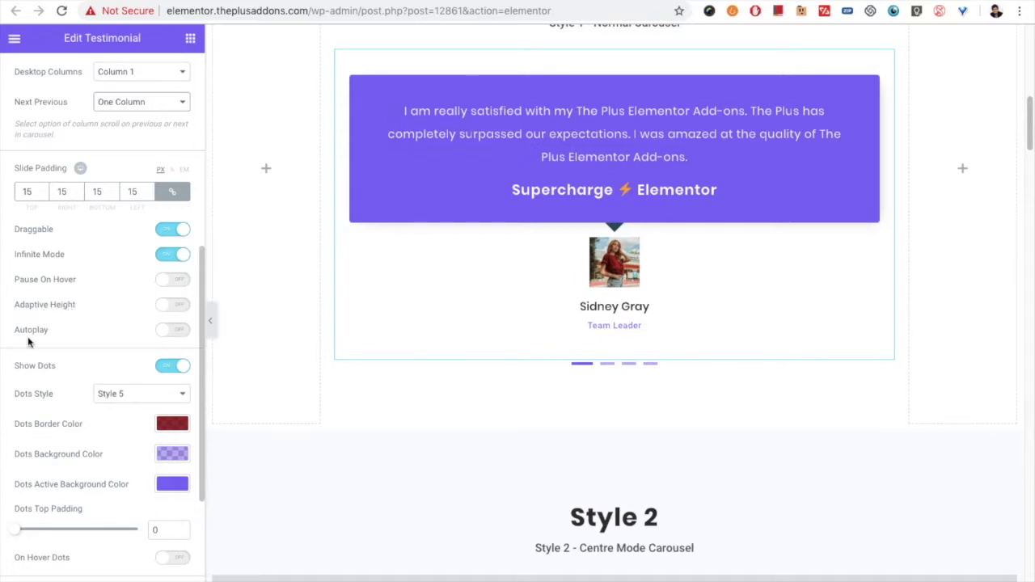
- Leave autoplay off and hide the carousel's pagination dots, keeping dot Style 5
left_click(166, 333)
scroll(81, 356, "down", 1)
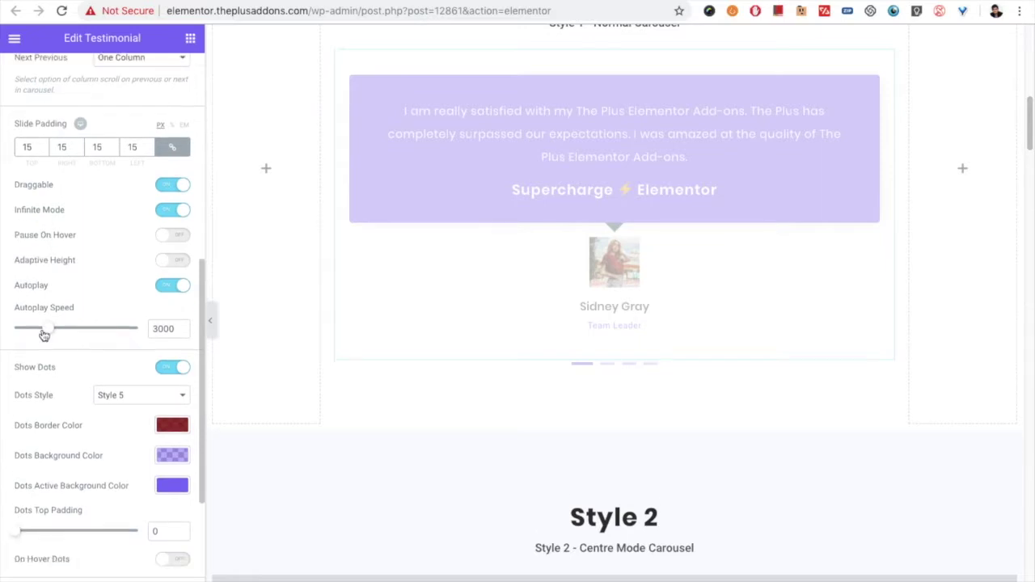
left_click(172, 279)
scroll(57, 340, "down", 2)
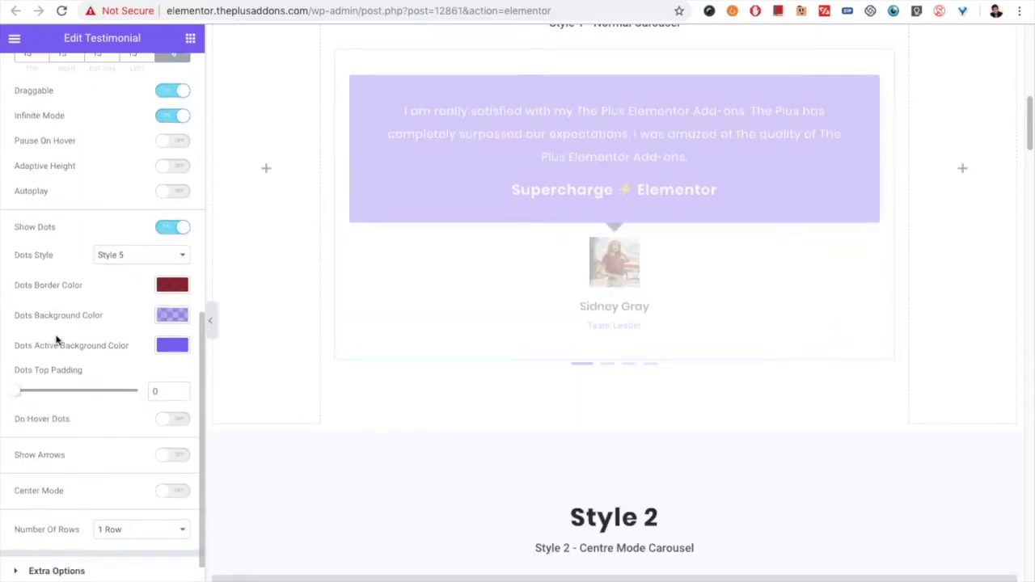
left_click(108, 255)
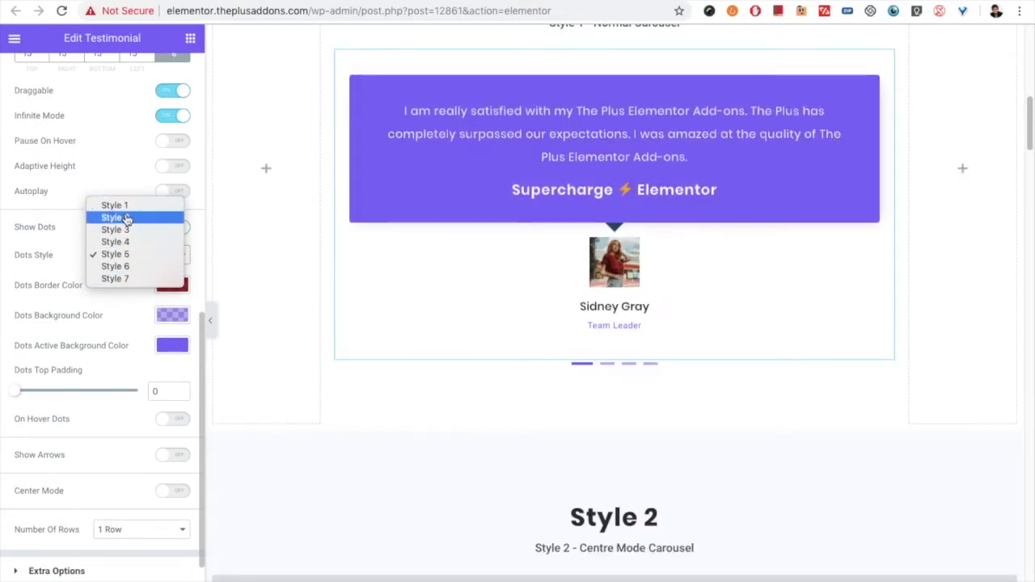
left_click(115, 254)
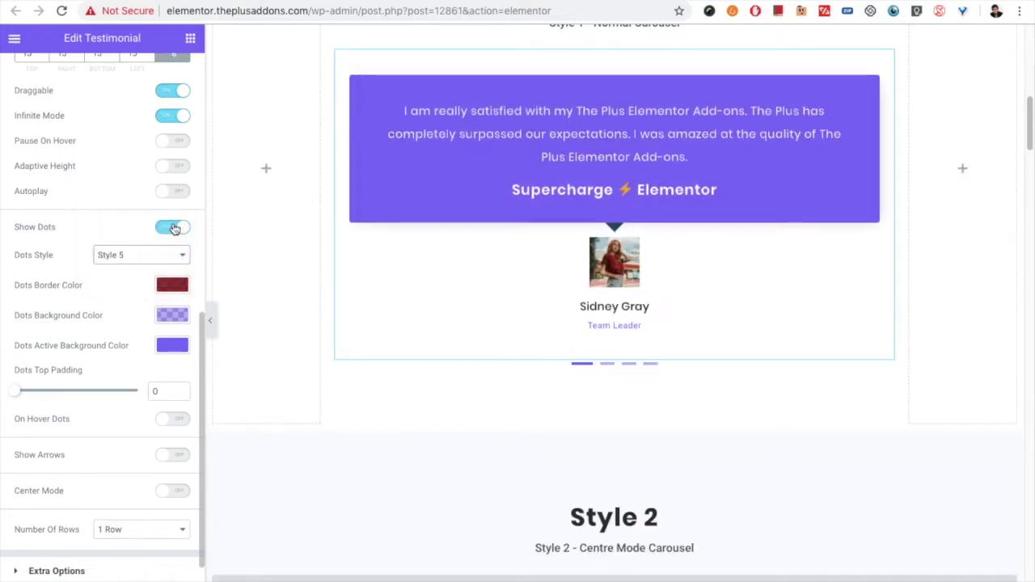
left_click(173, 228)
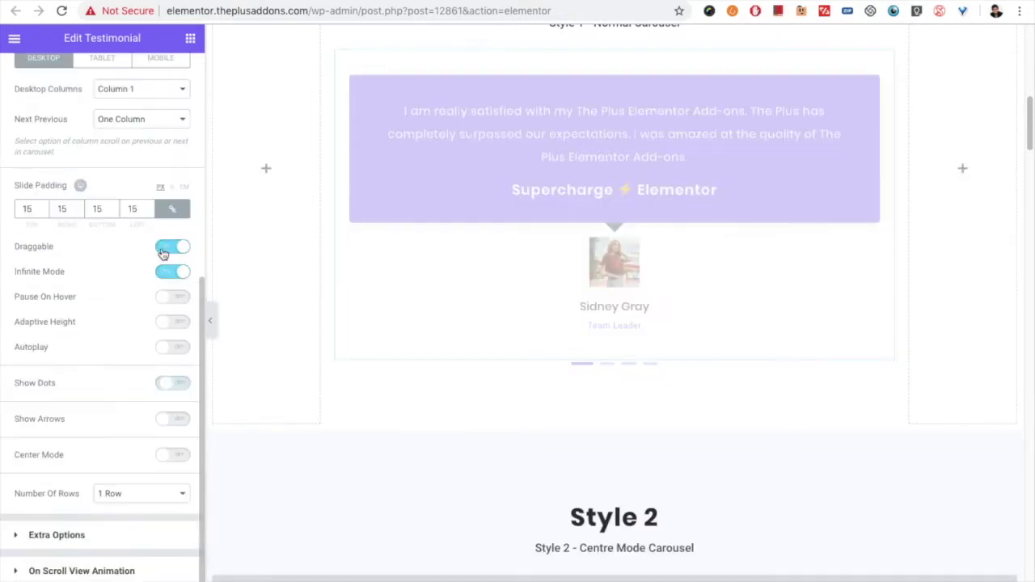
- Try arrow Style 2, hide the arrows again, and enable centre mode
left_click(172, 419)
left_click(108, 327)
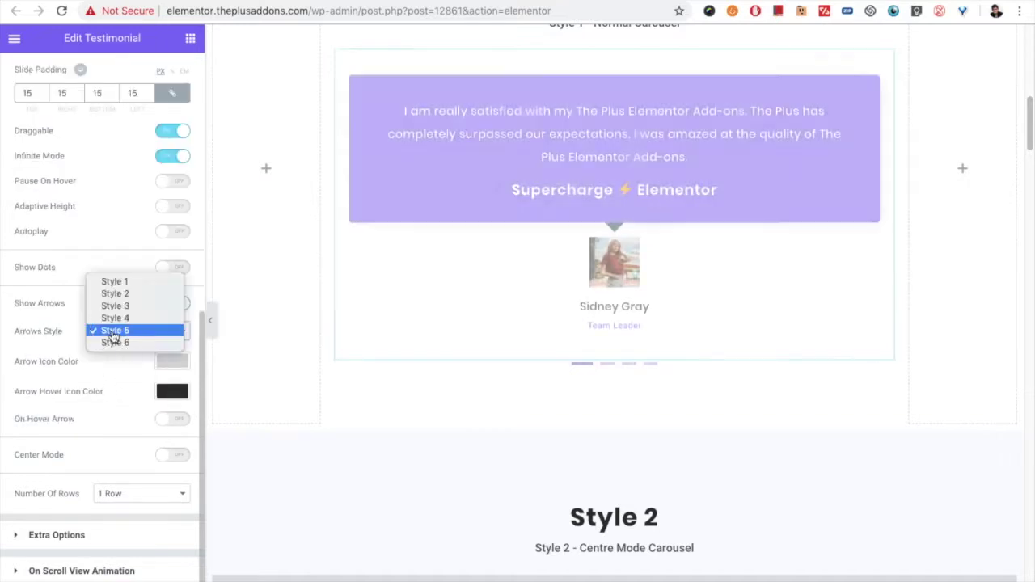
left_click(107, 294)
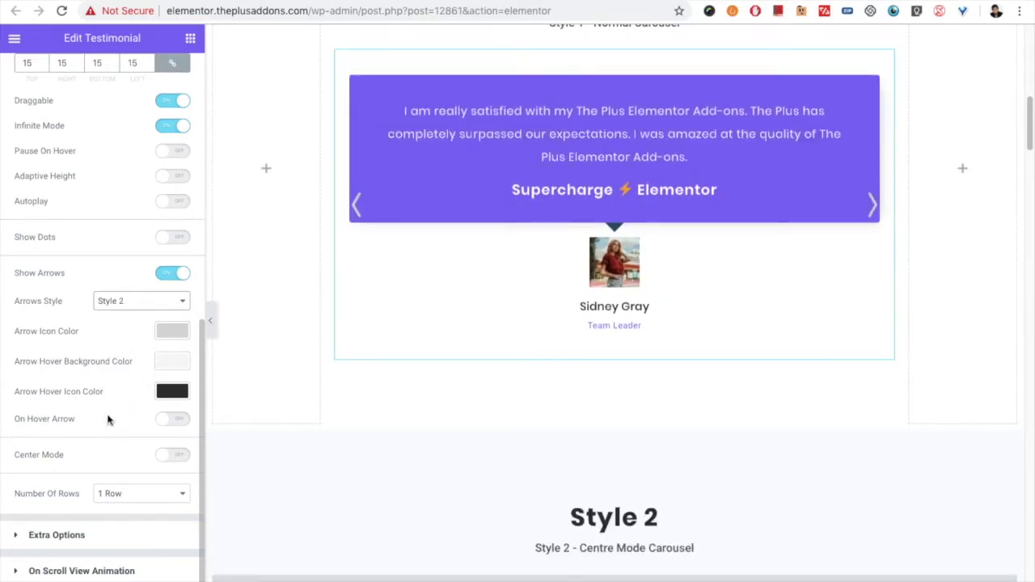
left_click(173, 273)
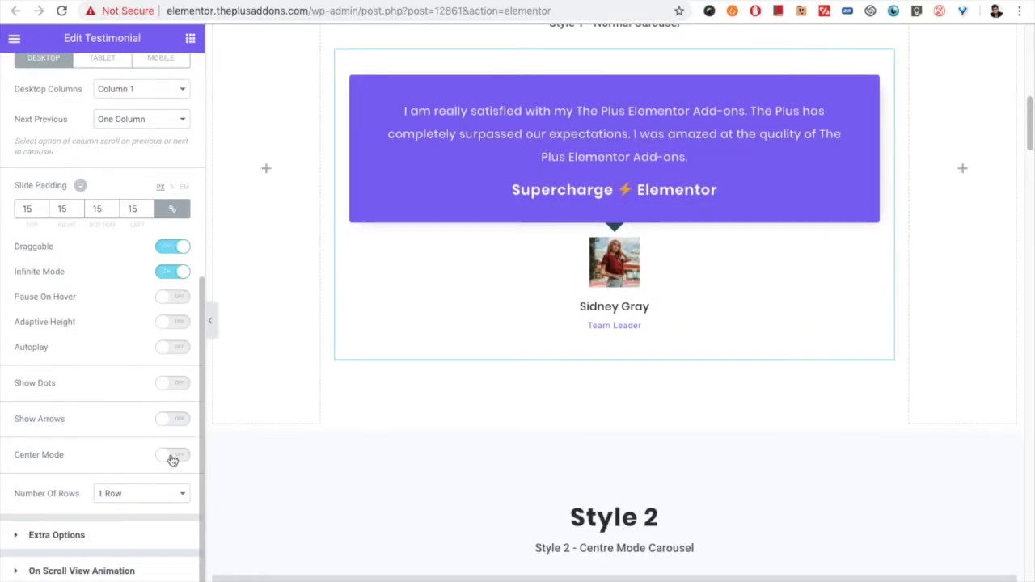
left_click(171, 454)
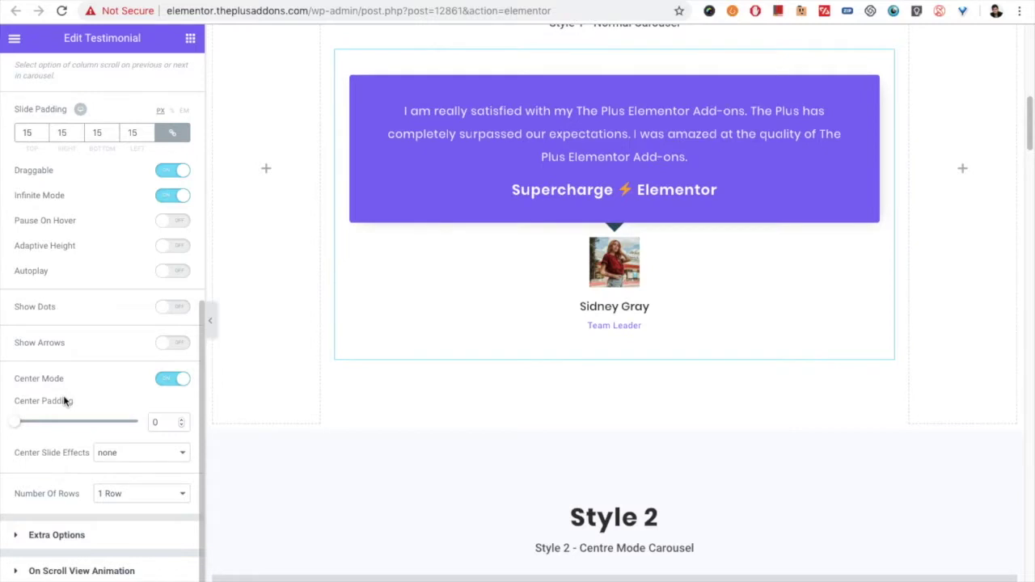
- Scroll to the Style 2 centre-mode carousel and open it for editing
scroll(89, 387, "up", 2)
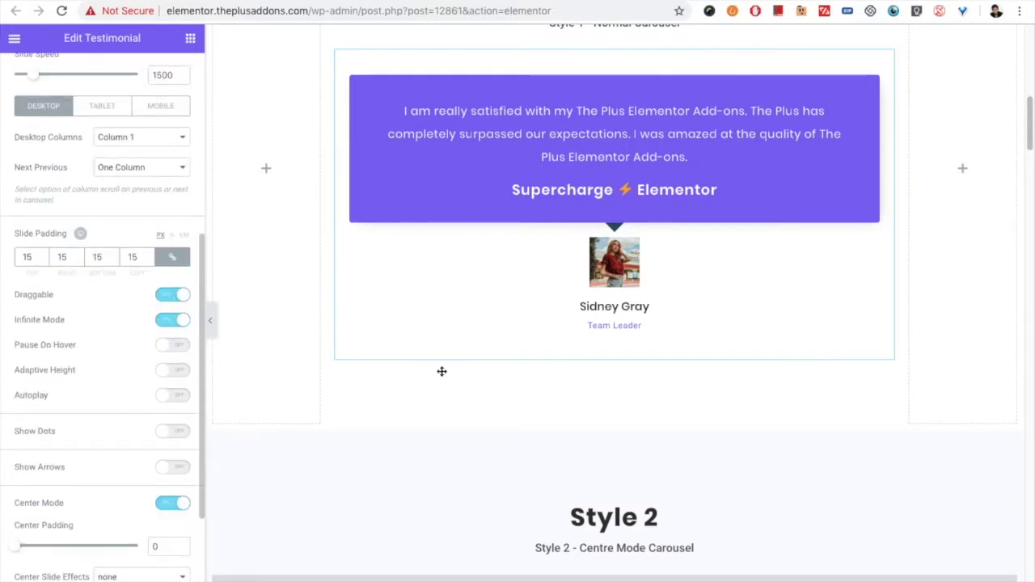
scroll(485, 389, "down", 5)
scroll(534, 415, "down", 3)
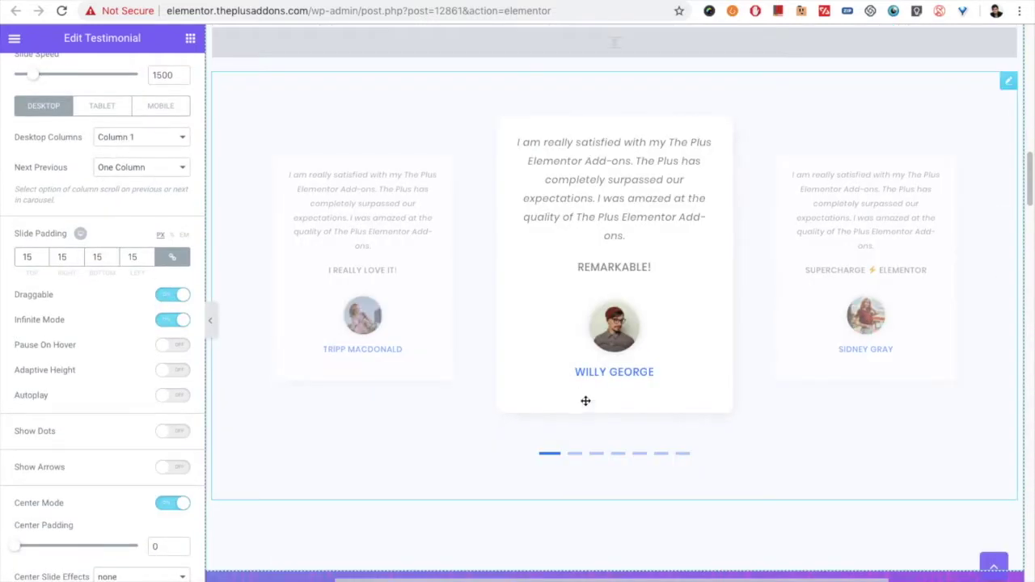
left_click(1007, 80)
- Set the Style 2 carousel's centre padding to 112
left_click(90, 89)
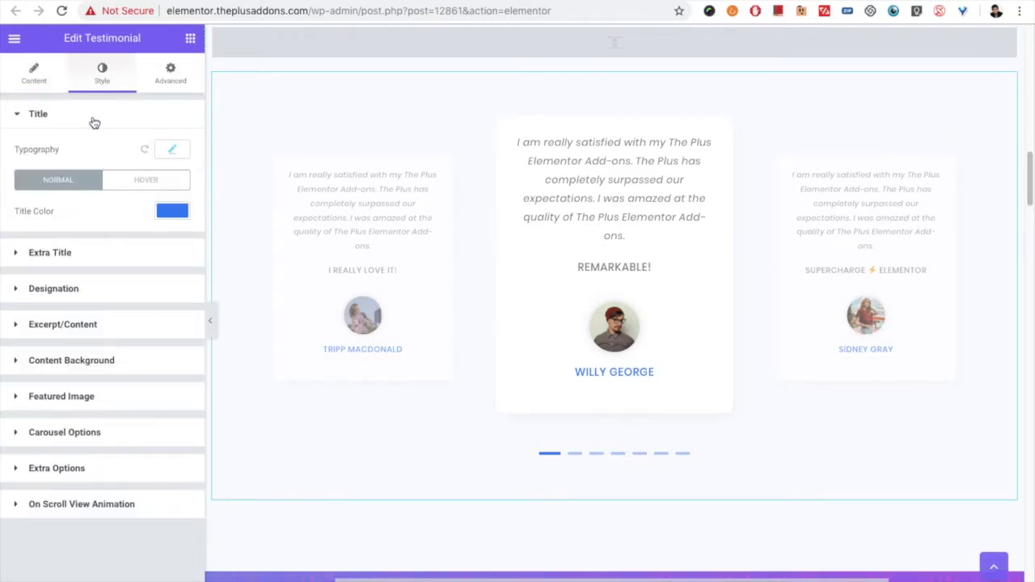
left_click(57, 435)
scroll(51, 435, "down", 8)
scroll(51, 435, "down", 1)
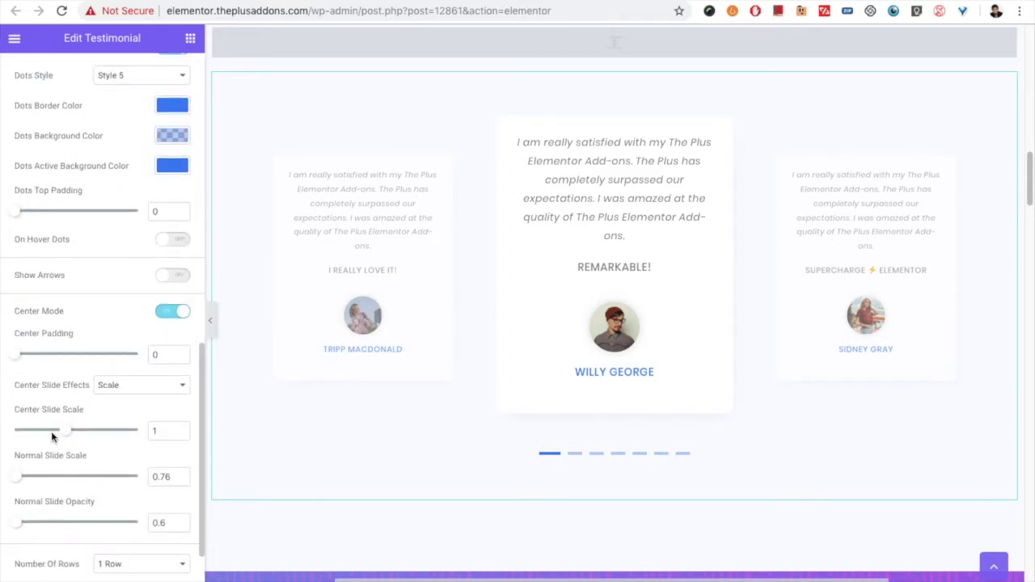
scroll(123, 338, "down", 1)
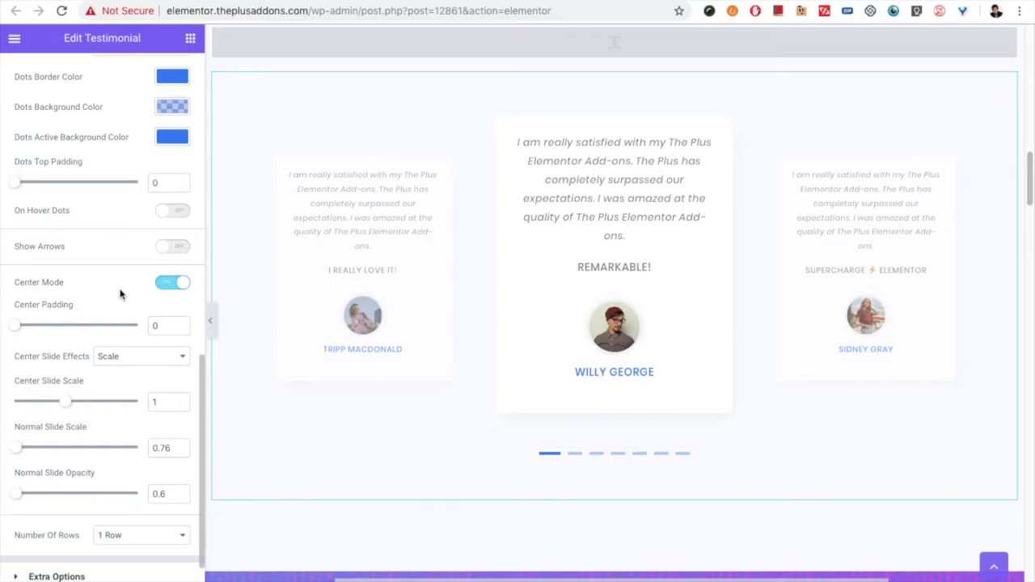
scroll(101, 356, "down", 1)
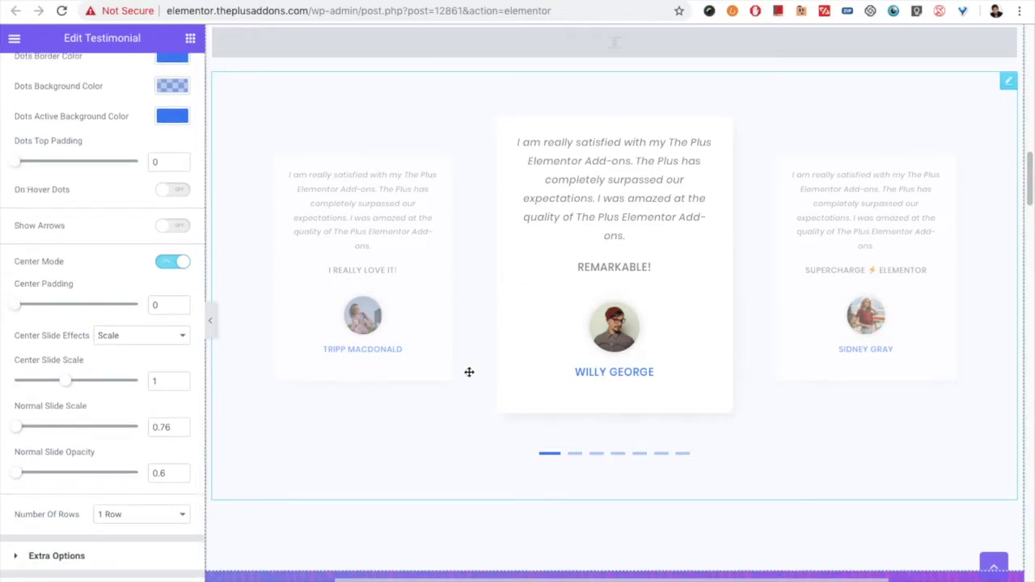
left_click(14, 307)
left_click_drag(13, 307, 22, 310)
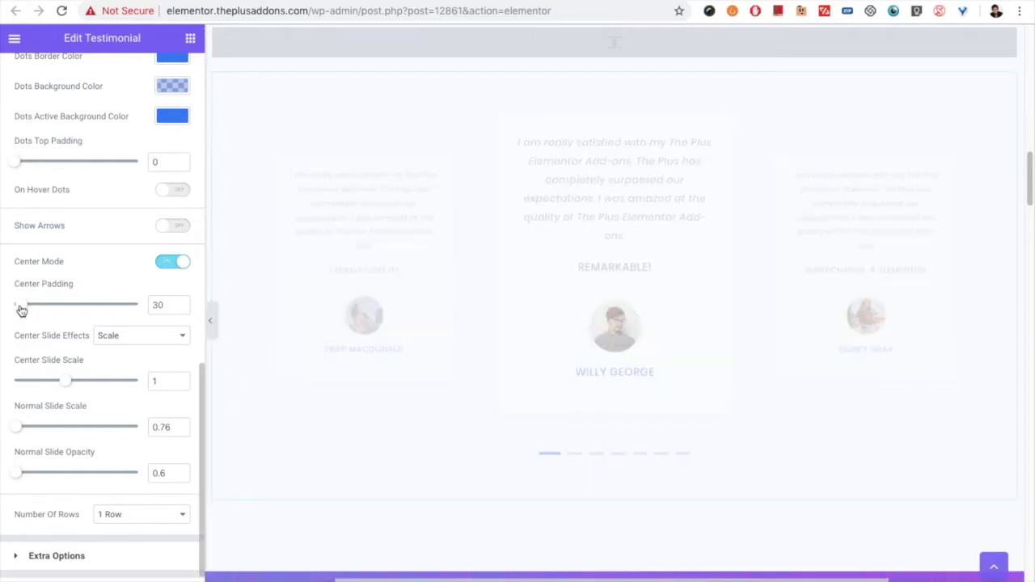
left_click_drag(21, 310, 43, 312)
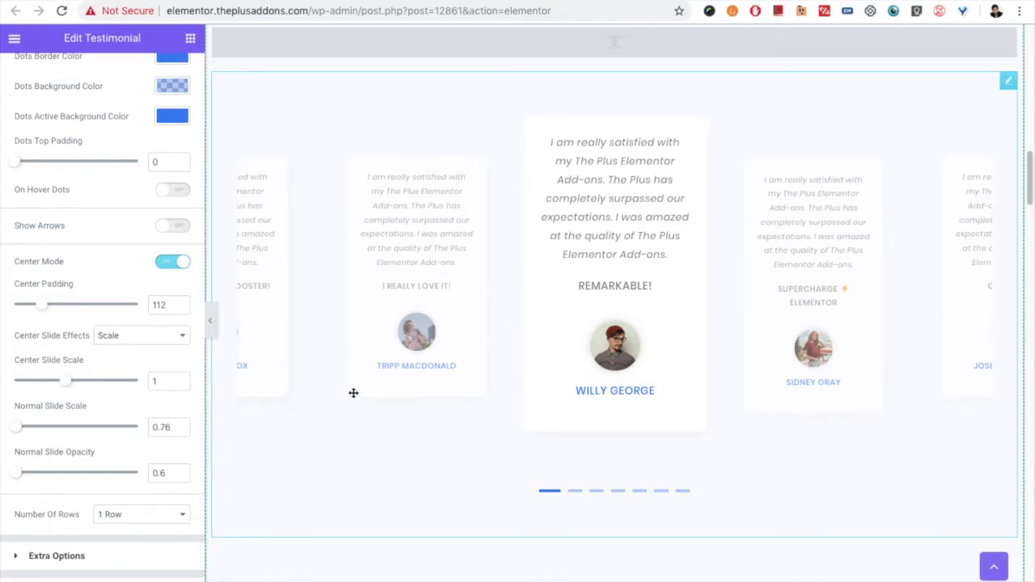
- Scale the centre slide to 1.14, set side-slide opacity to 0.4, and keep 1 row
scroll(81, 396, "down", 2)
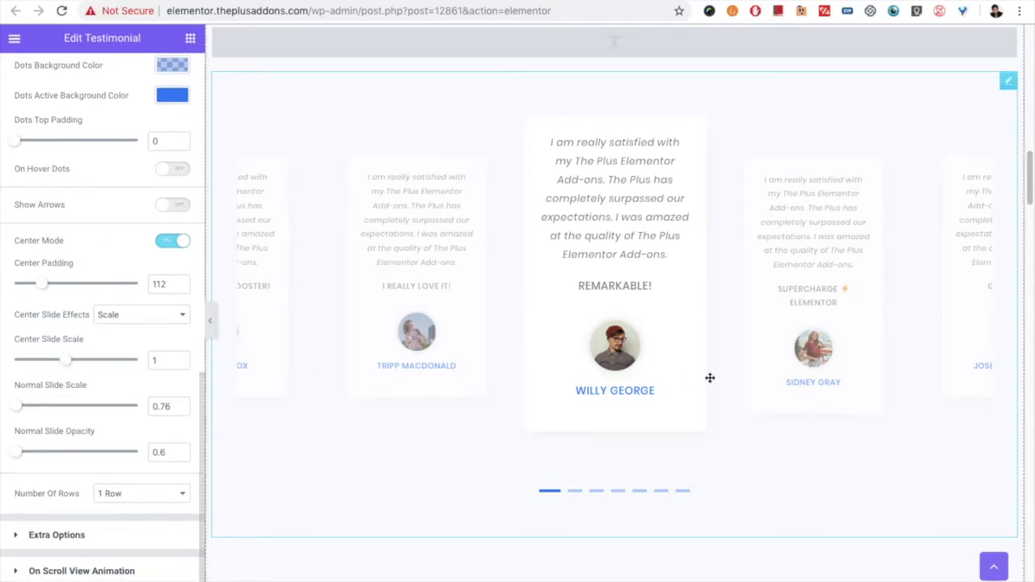
left_click_drag(67, 365, 76, 364)
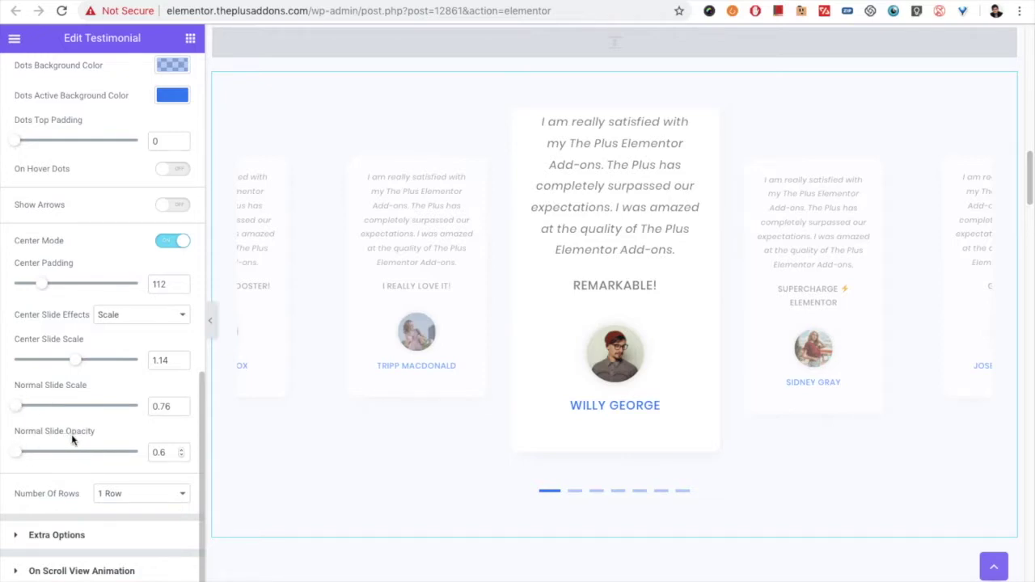
mouse_move(22, 457)
left_mouse_down()
mouse_move(41, 445)
mouse_move(8, 449)
left_mouse_up()
left_click(168, 451)
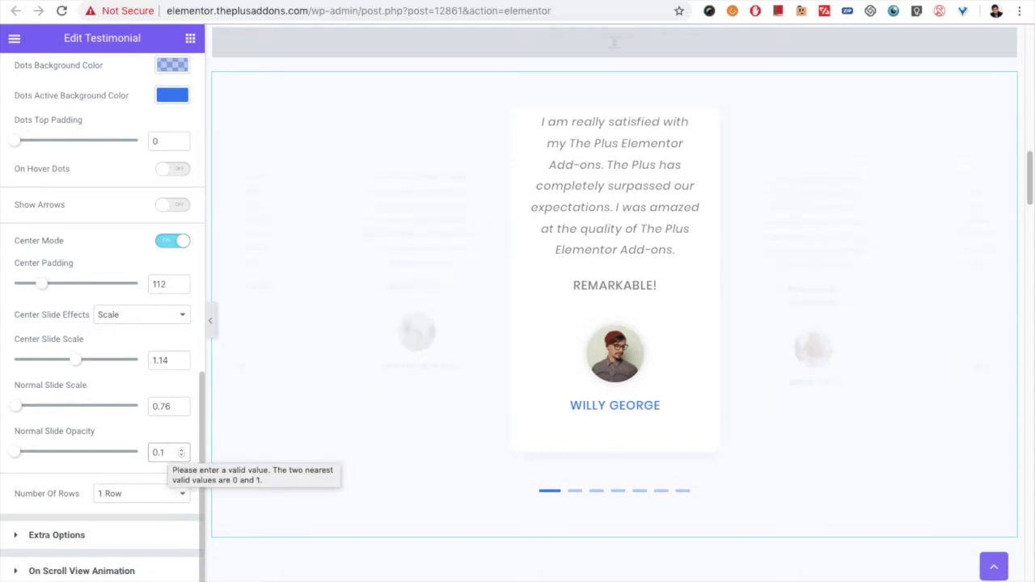
key("BackSpace")
type("4")
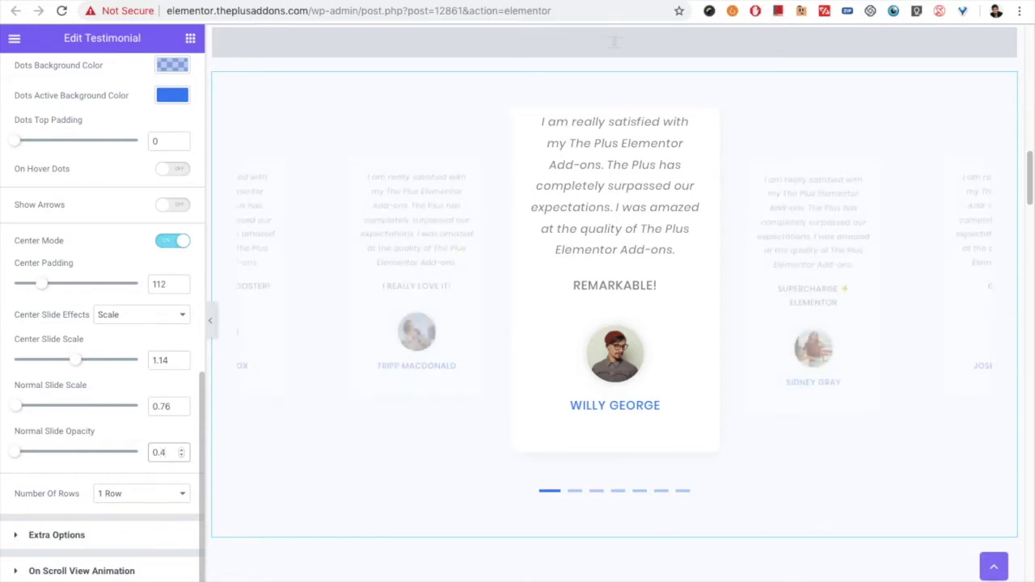
left_click(110, 493)
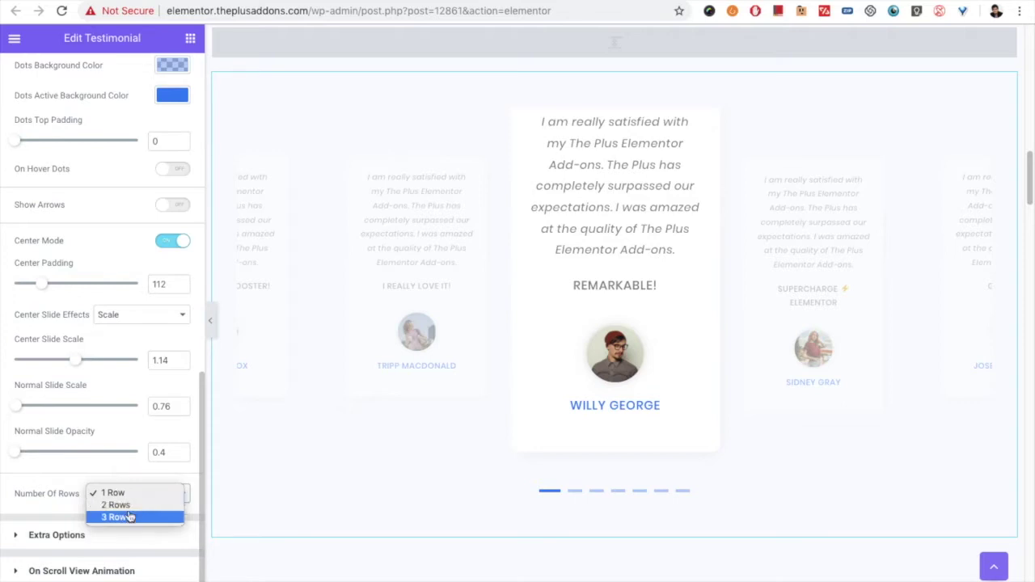
left_click(69, 499)
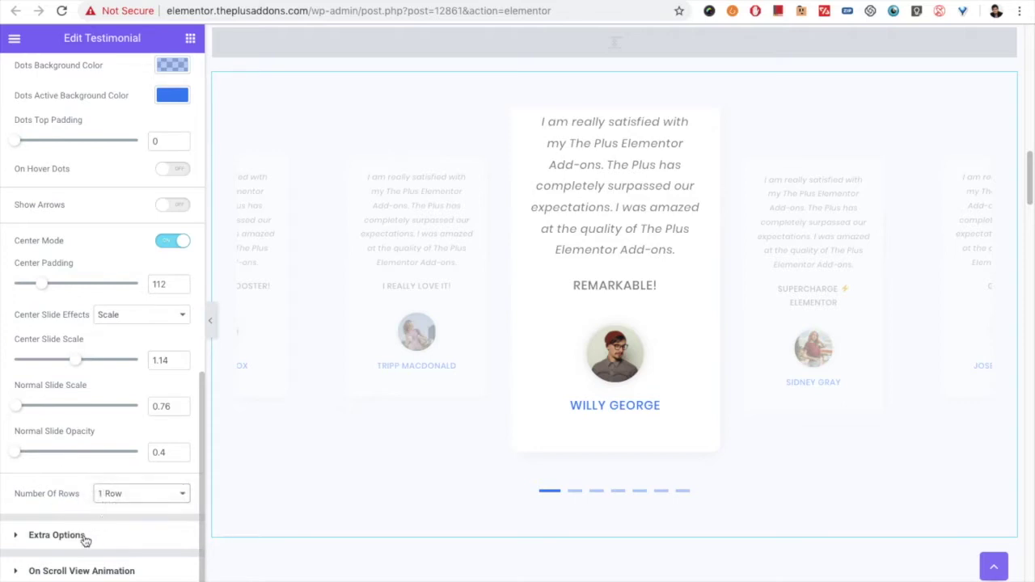
- Open the Messy Columns widget's Style Extra Options
left_click(87, 535)
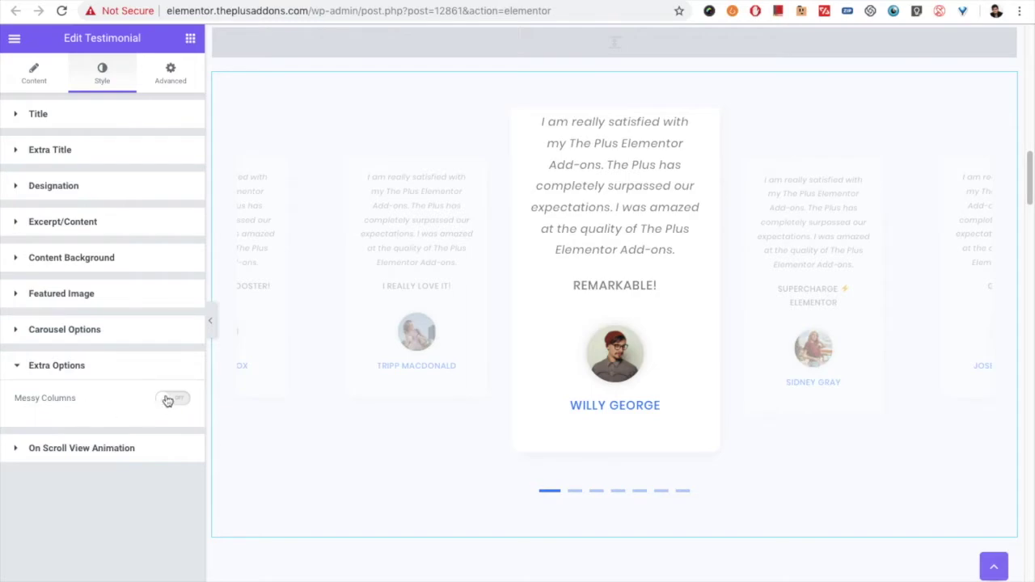
scroll(515, 328, "down", 10)
scroll(519, 329, "down", 15)
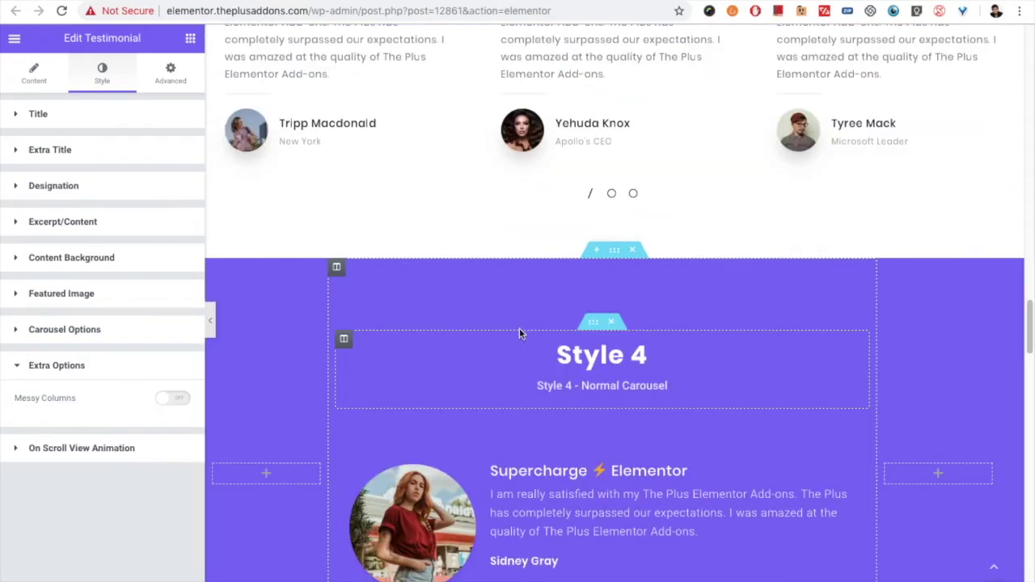
scroll(520, 333, "down", 3)
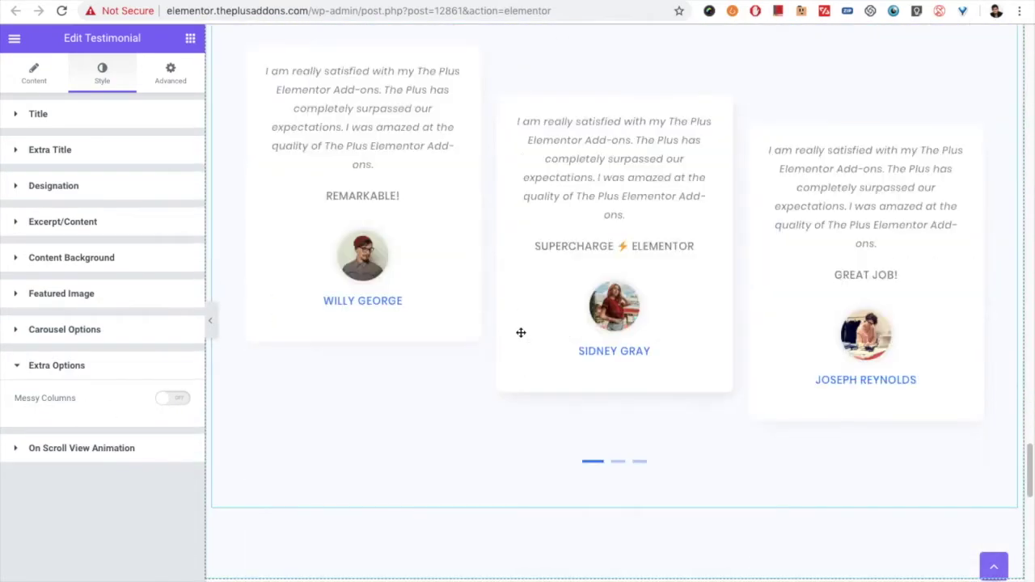
scroll(534, 320, "up", 2)
left_click(1009, 138)
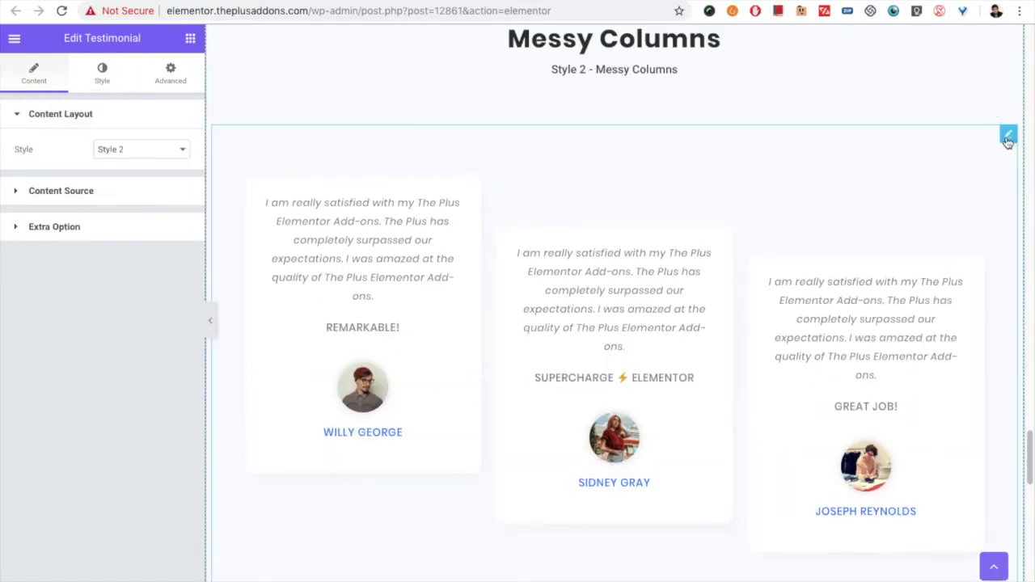
left_click(110, 81)
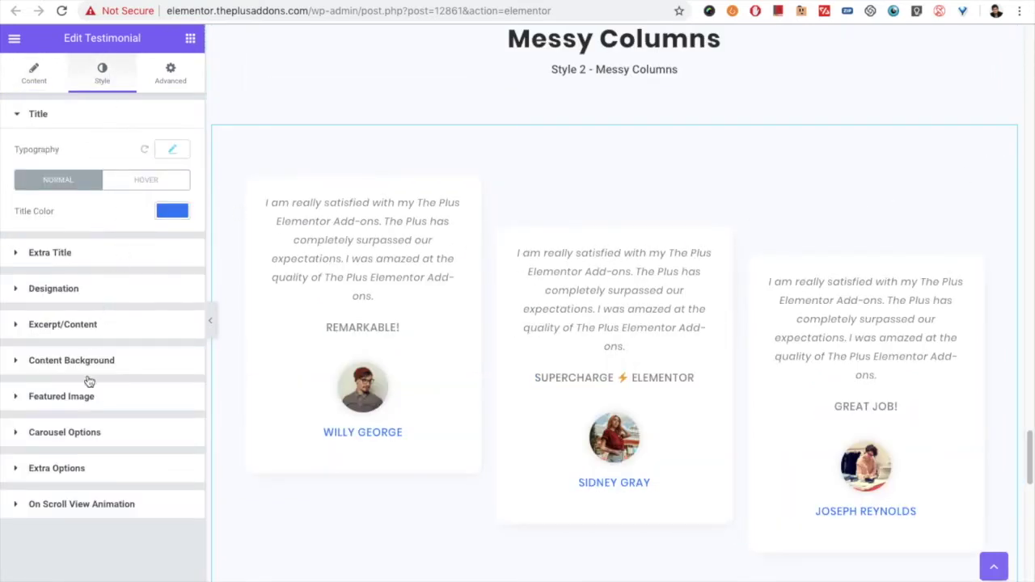
left_click(64, 468)
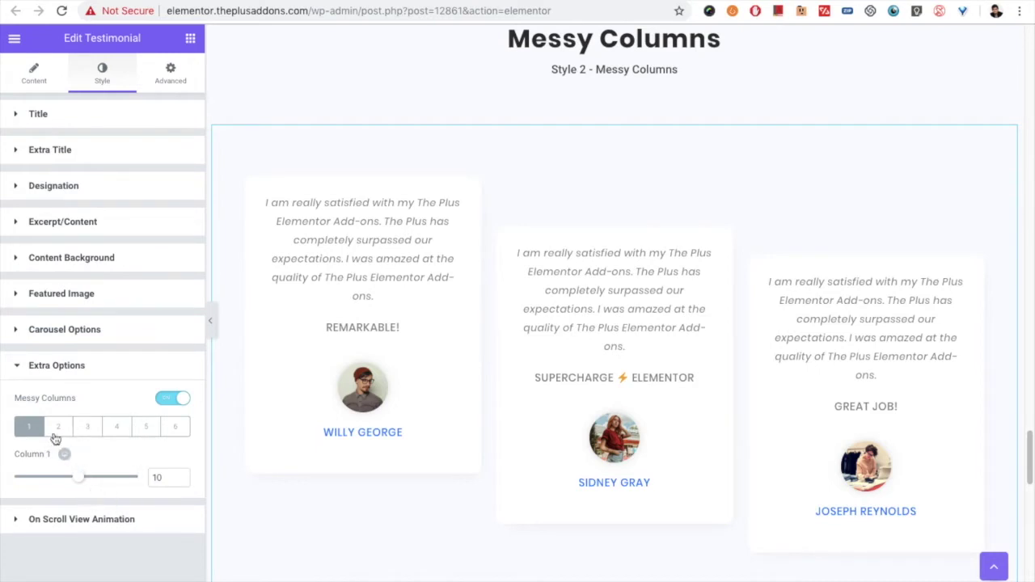
- Inspect the Column 1, 2 and 3 offset values (10, 80, 120)
double_click(162, 479)
left_click(58, 427)
double_click(153, 477)
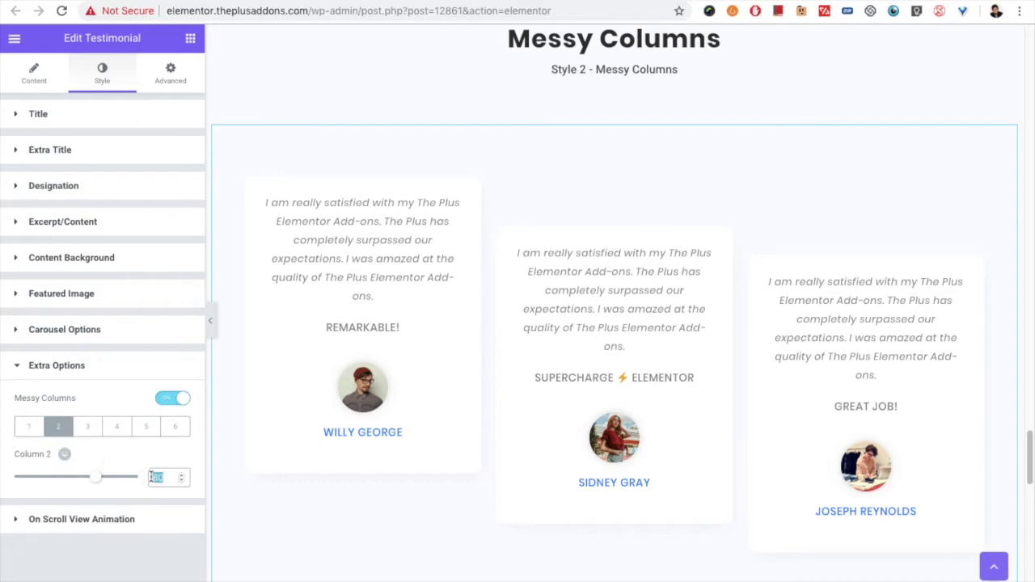
left_click(87, 427)
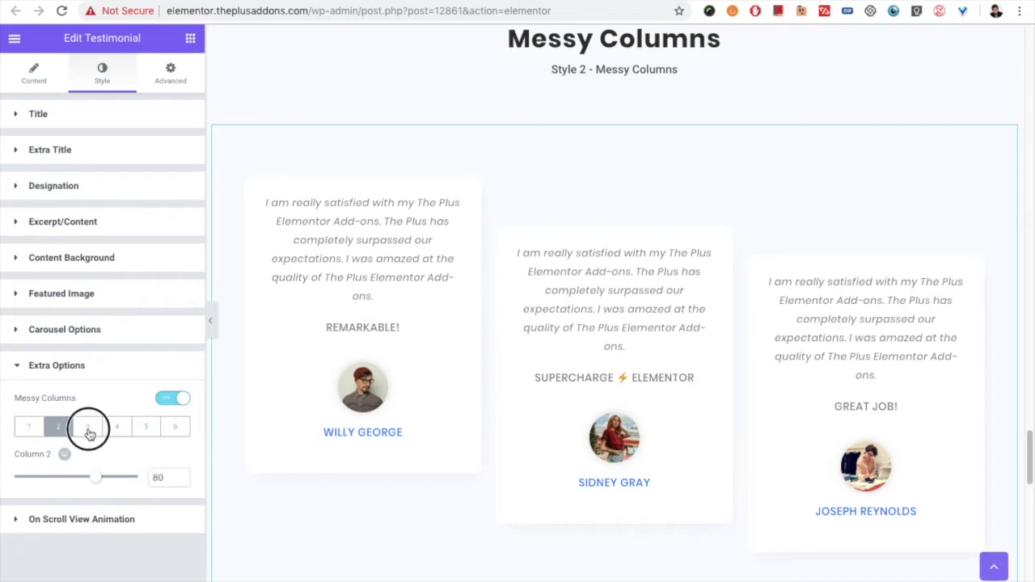
double_click(155, 478)
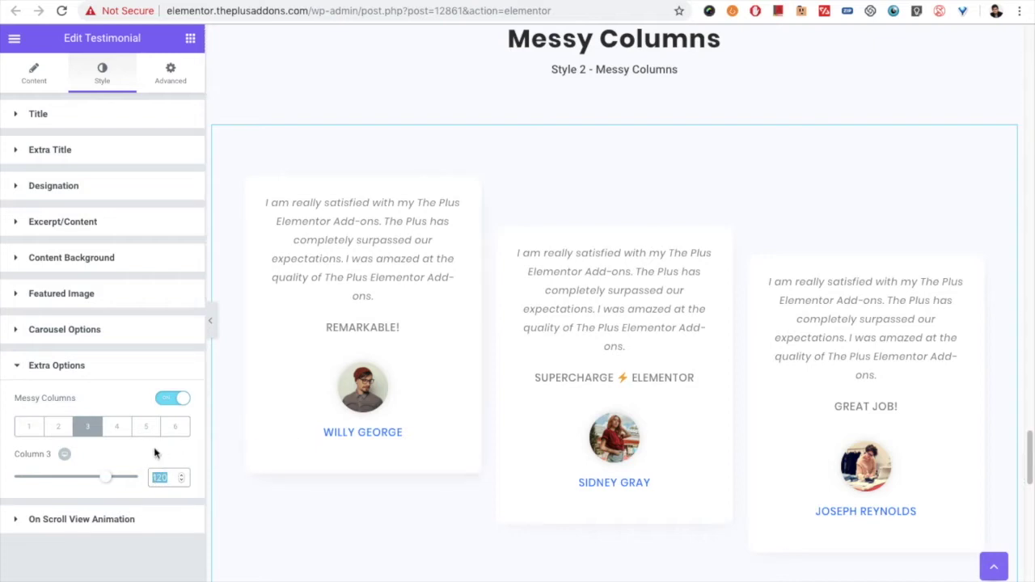
scroll(380, 414, "down", 1)
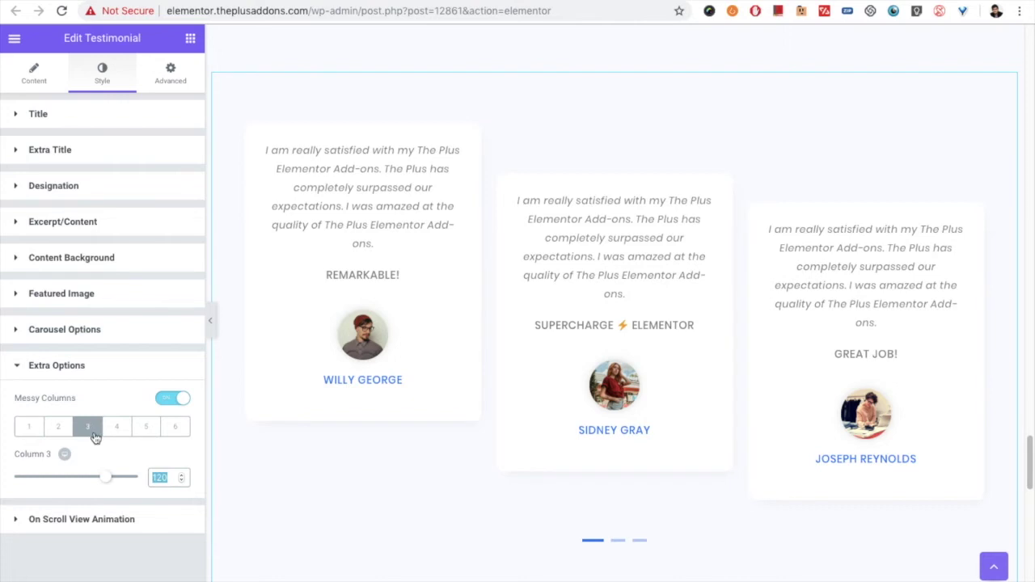
- Check the offsets for columns 1 through 6, ending back on column 1
left_click(33, 434)
left_click(62, 435)
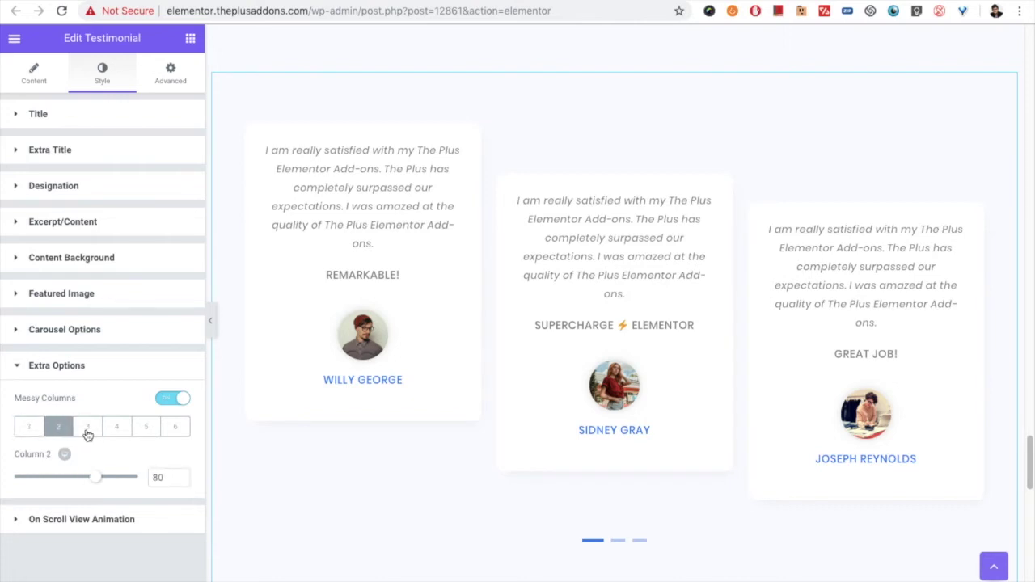
left_click(87, 434)
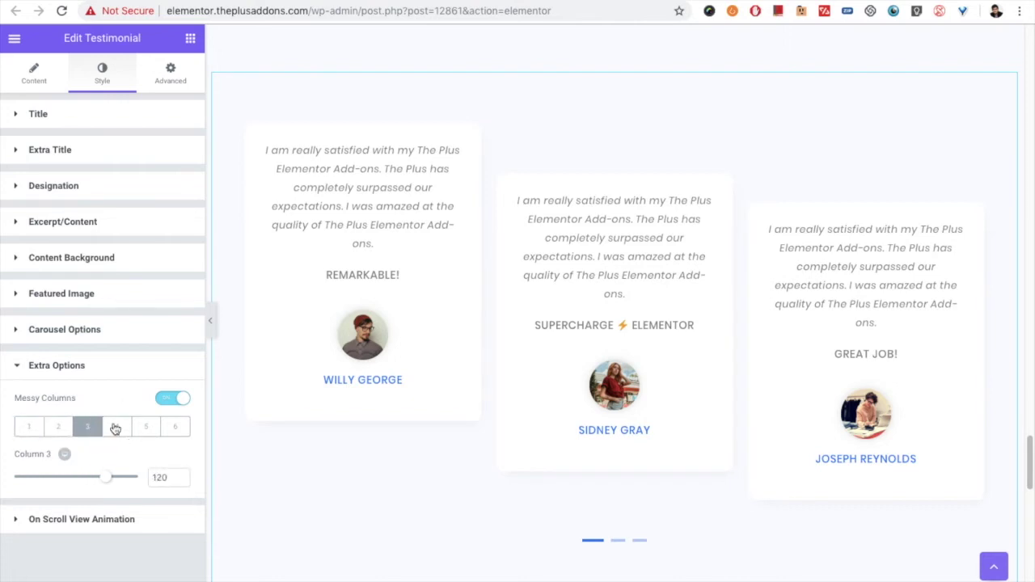
left_click(115, 430)
left_click(165, 432)
left_click(145, 434)
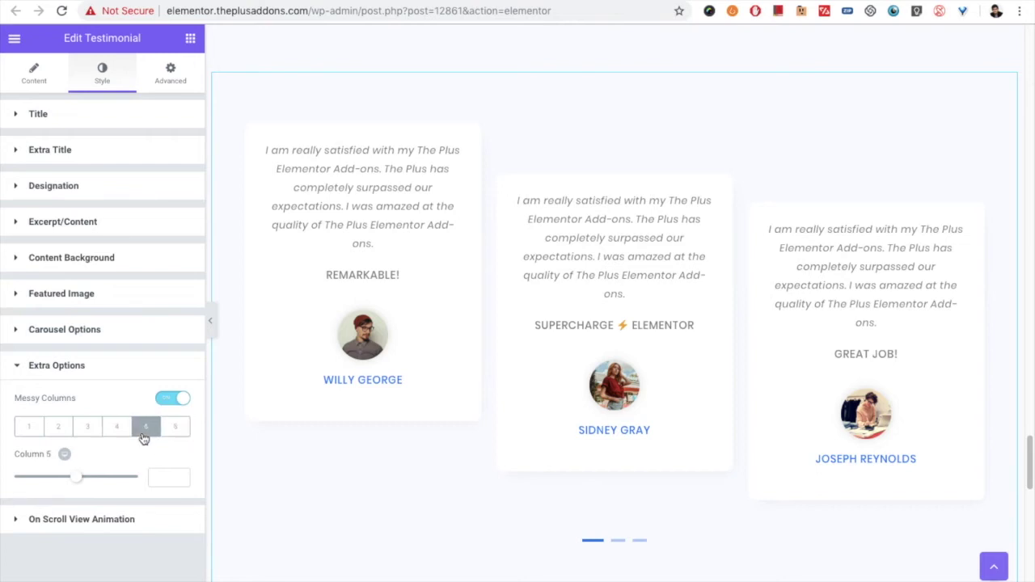
left_click(120, 435)
left_click(32, 435)
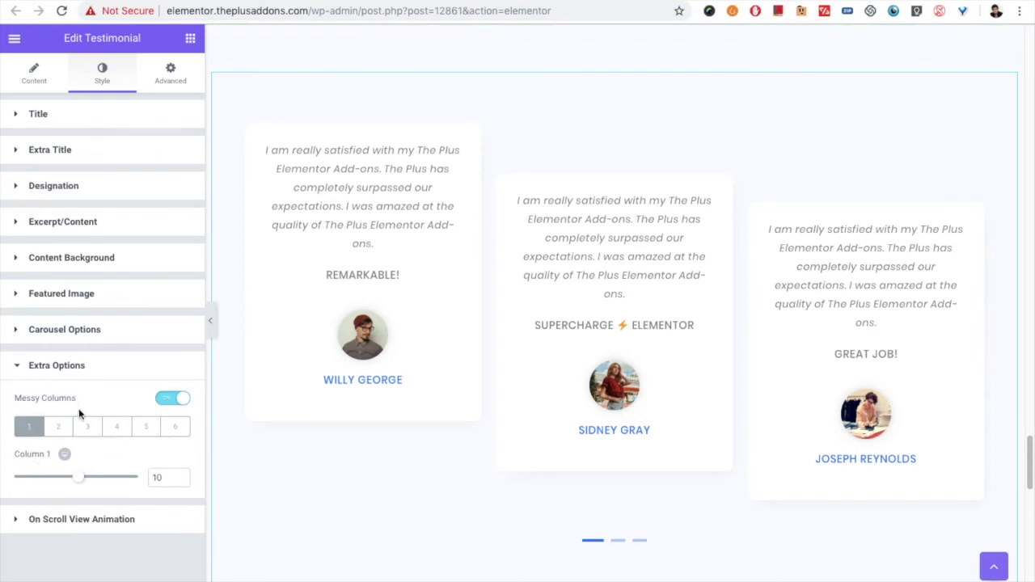
- Choose FadeIn as the on-scroll view animation effect and switch to the Advanced settings
left_click(76, 522)
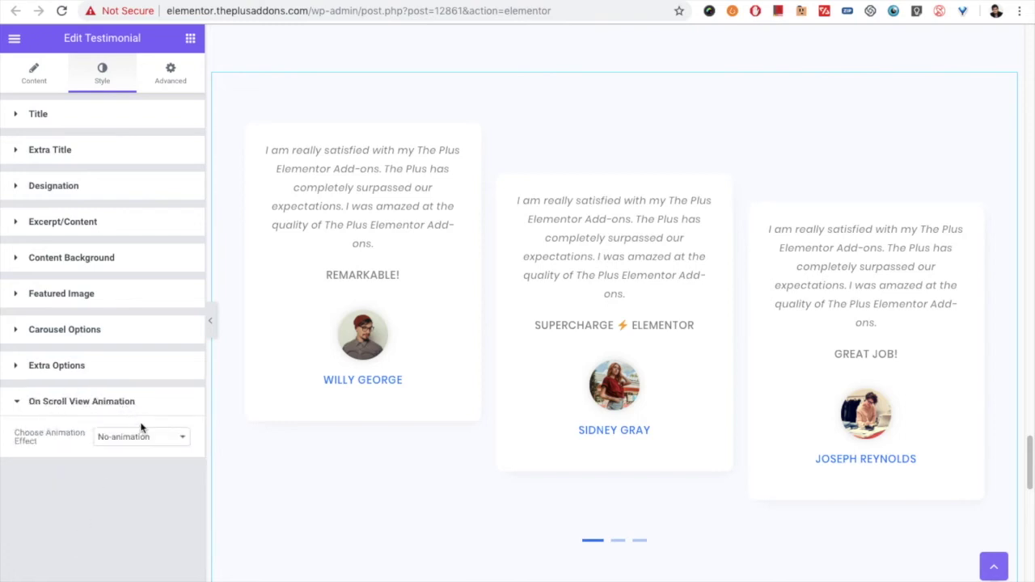
left_click(125, 443)
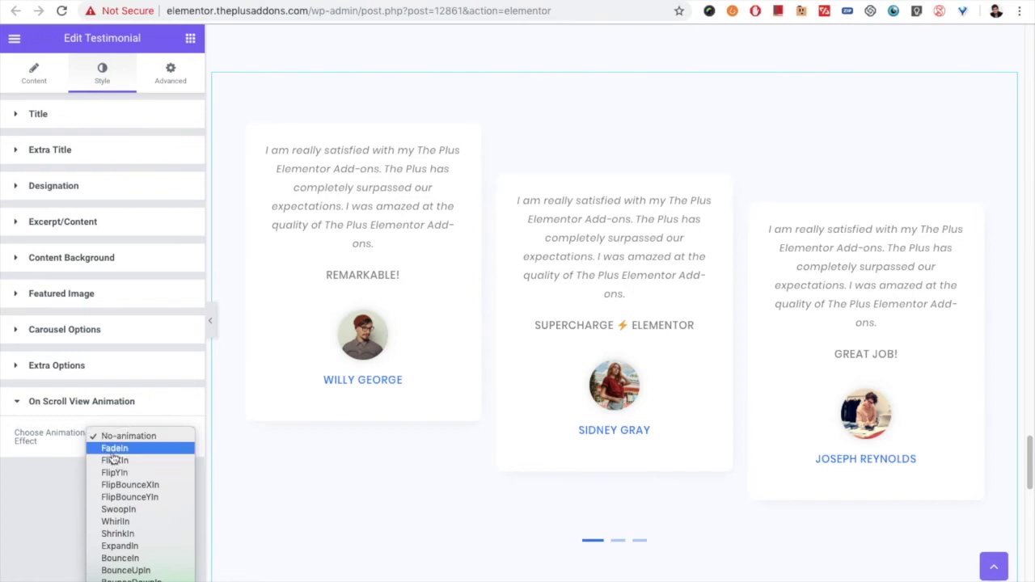
left_click(109, 448)
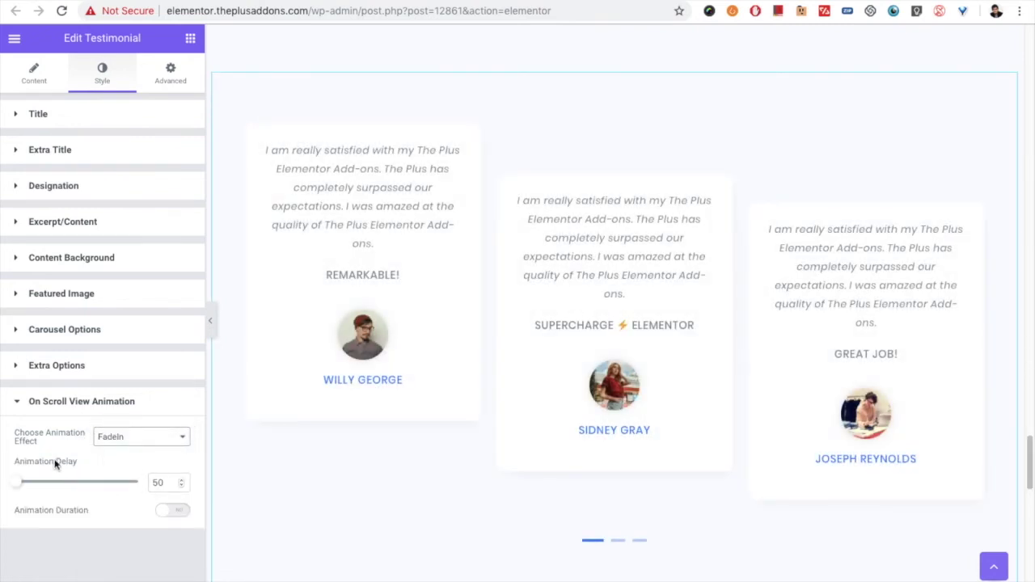
left_click(170, 74)
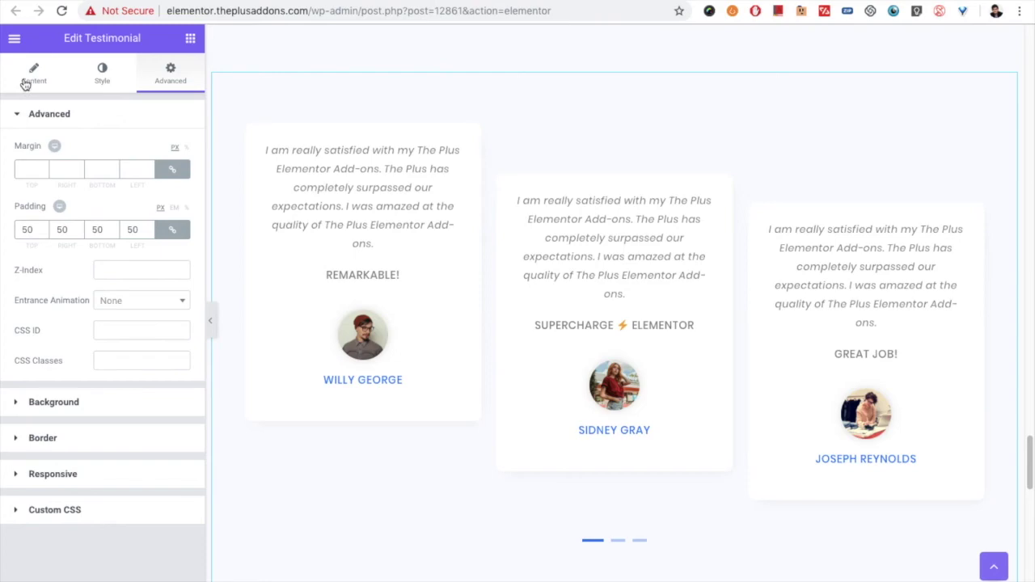
- Go back to the Content tab of the Edit Testimonial panel
left_click(25, 85)
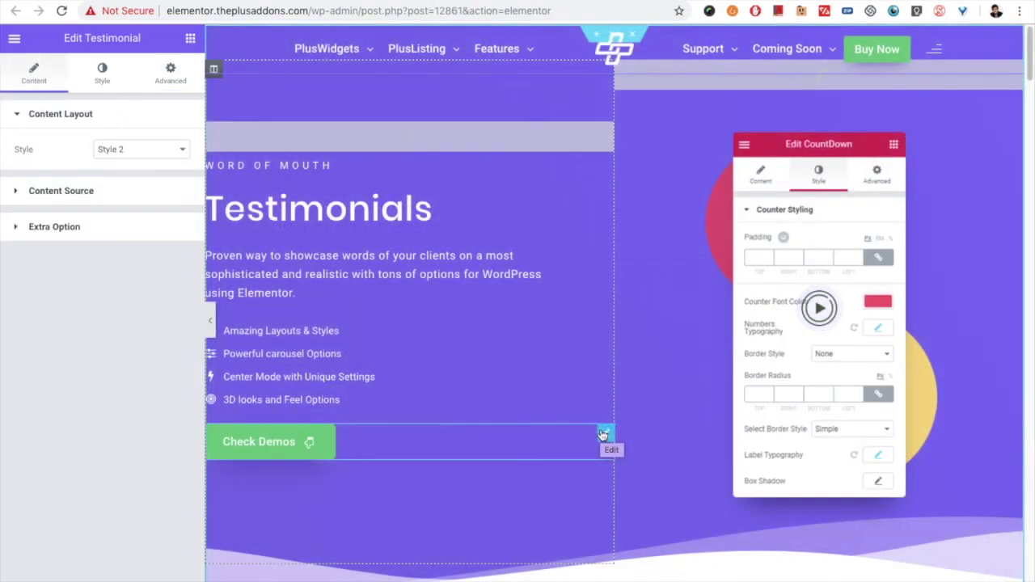